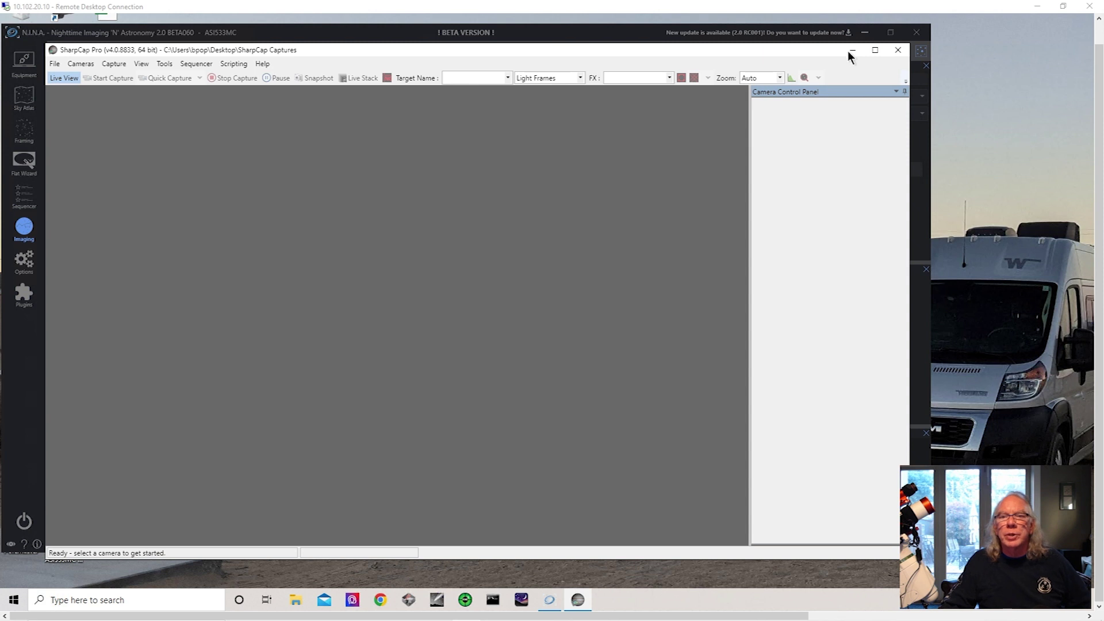
Step: Switch to N.I.N.A., review the Exposure Calculator plugin's description, and select the ZWO ASI533MC Pro - RAW16 sensor analysis in the imaging view
click(664, 34)
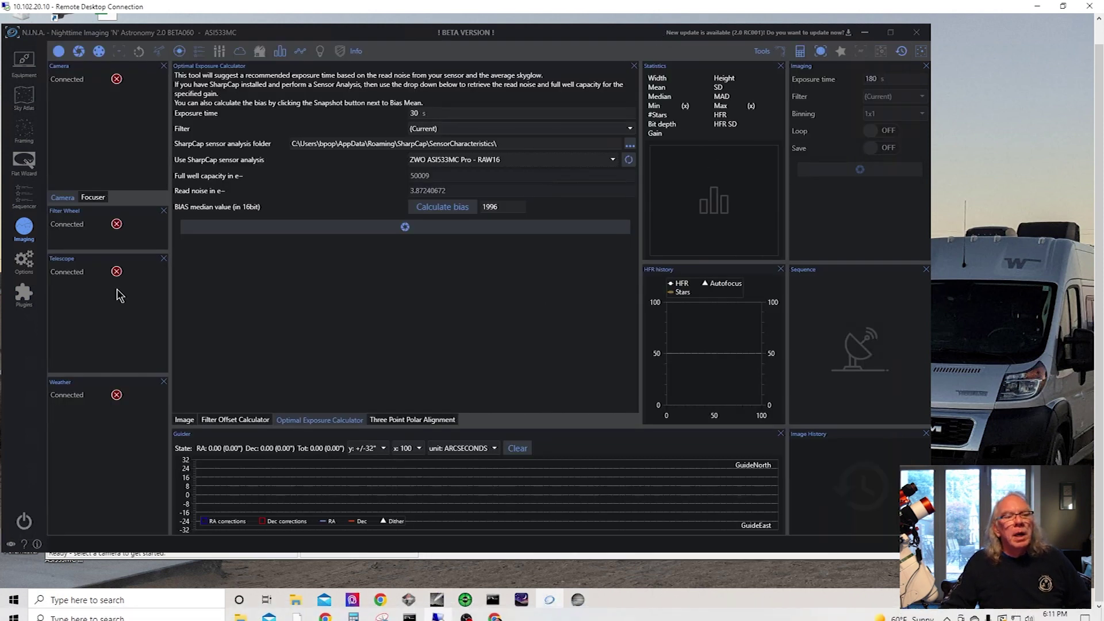
click(24, 295)
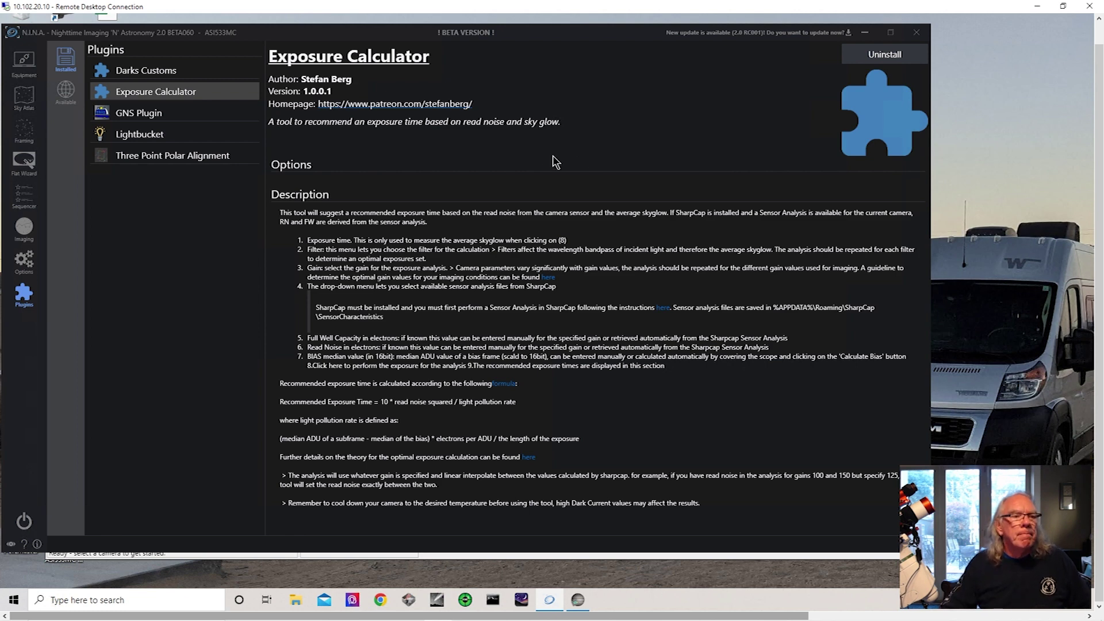
click(32, 230)
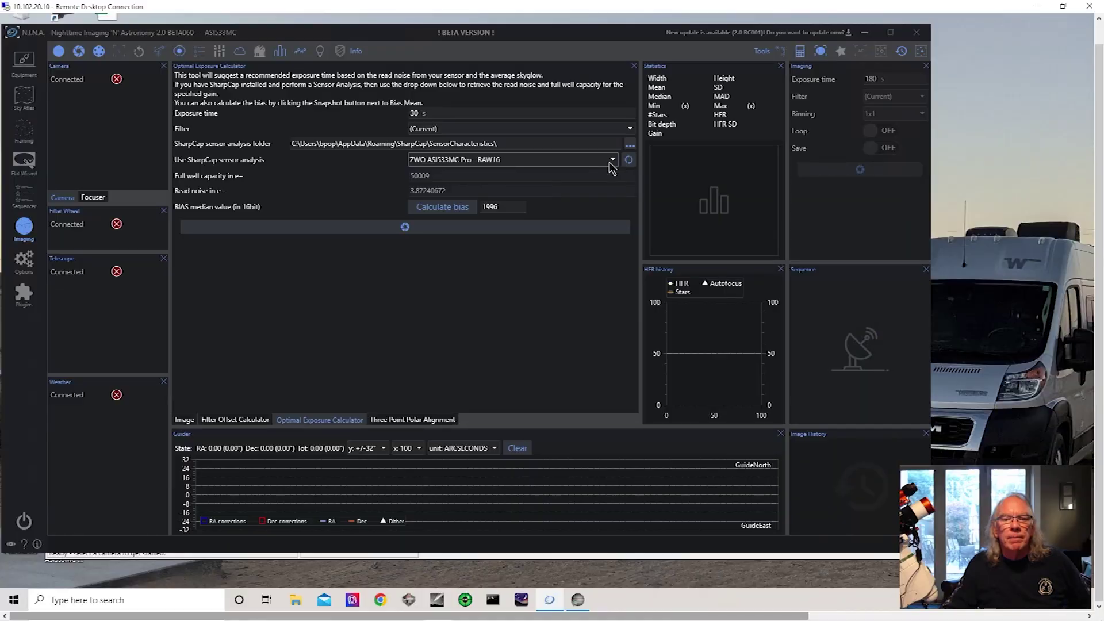
click(612, 161)
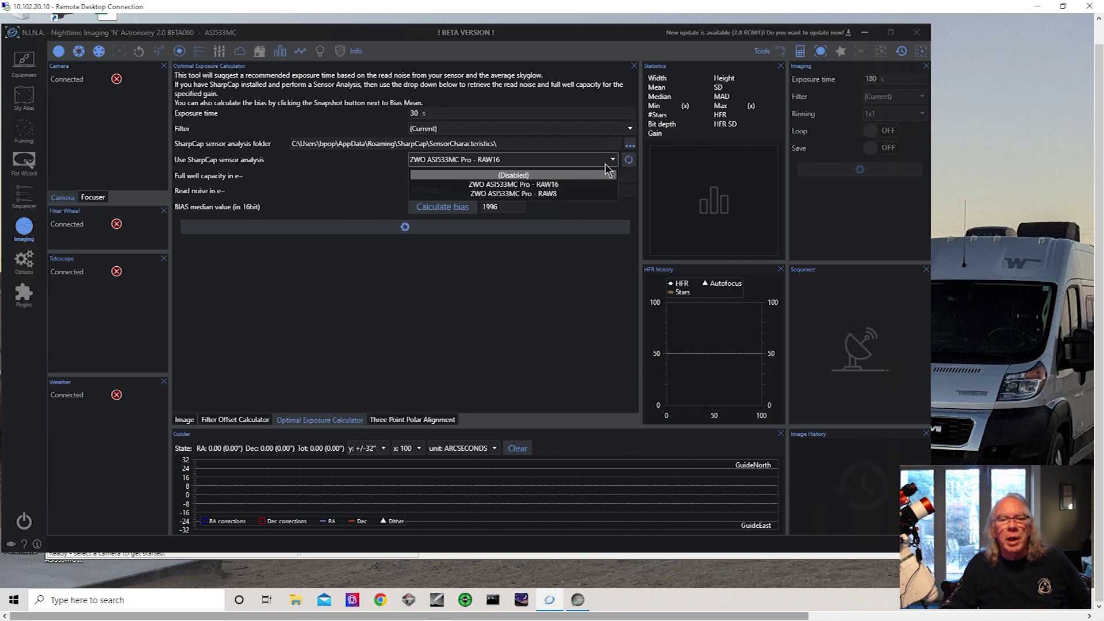
click(572, 184)
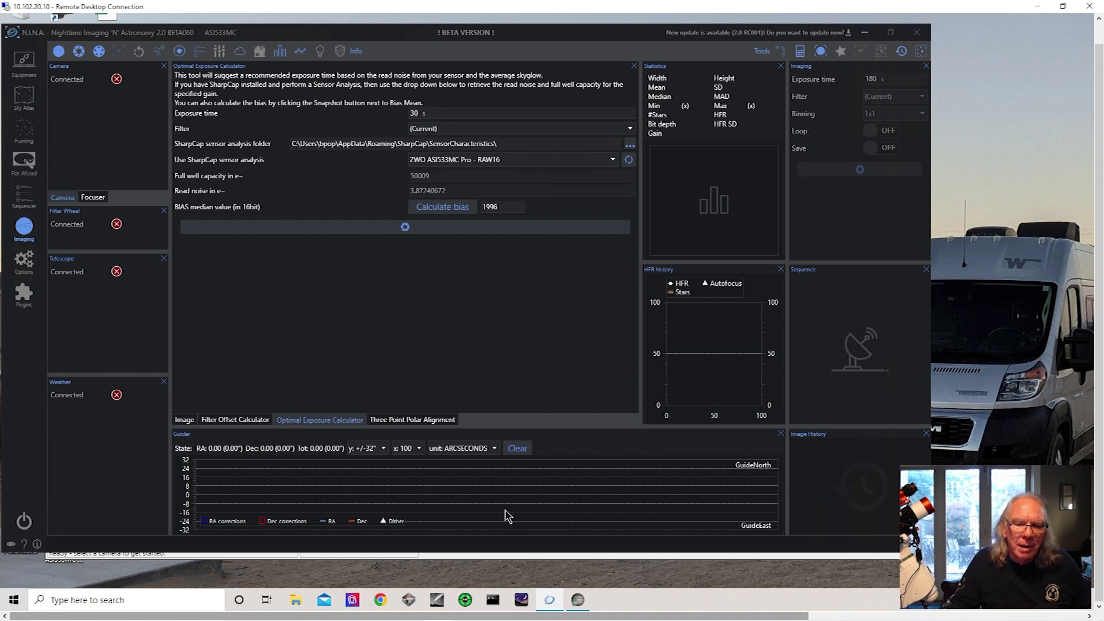
Step: Switch to SharpCap, rescan for cameras, and connect the ZWO ASI294MM Pro
mouse_move(626, 608)
mouse_move(578, 602)
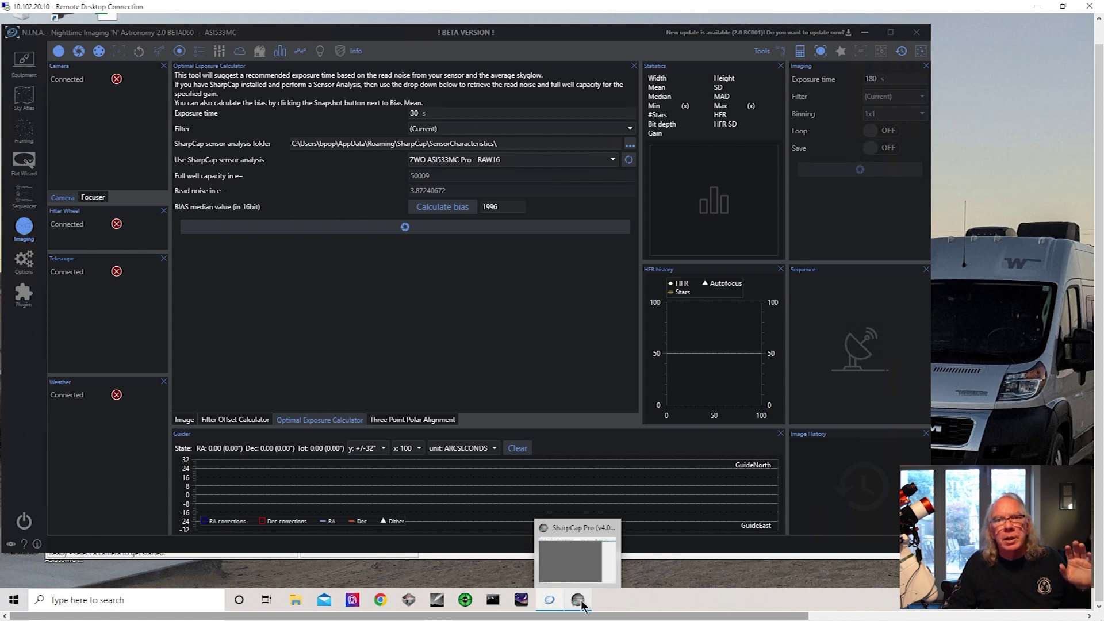
click(582, 604)
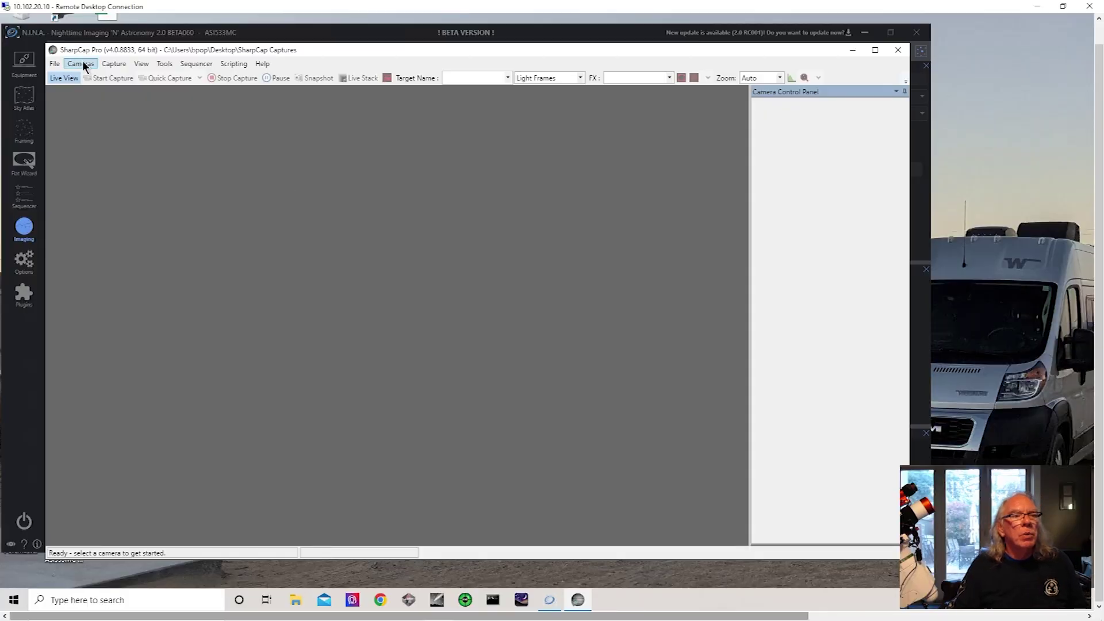
click(81, 64)
click(77, 74)
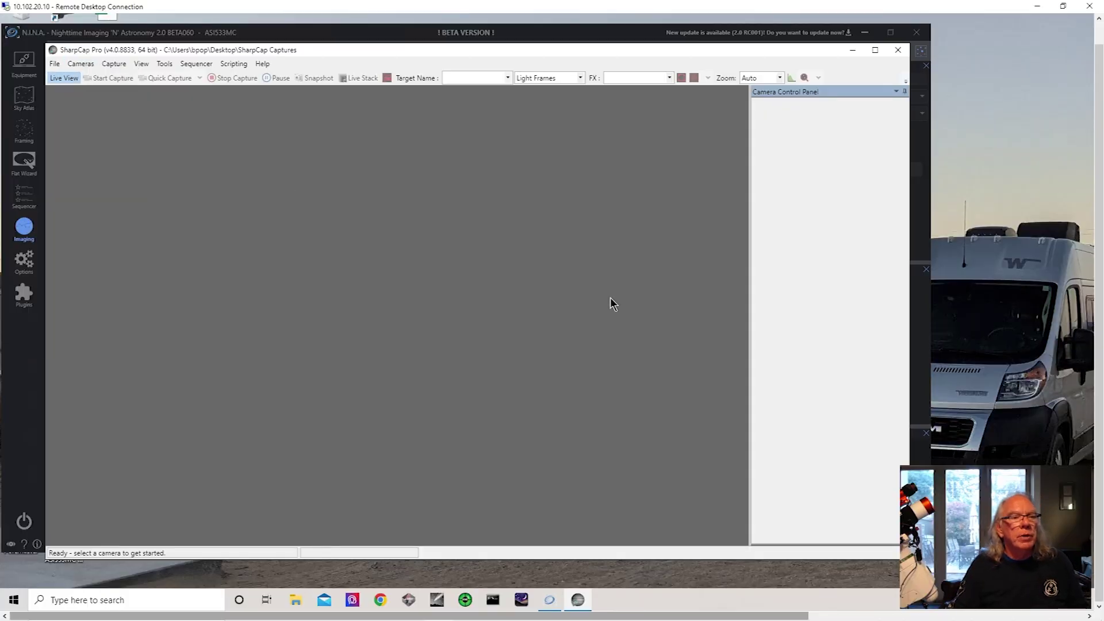
click(81, 62)
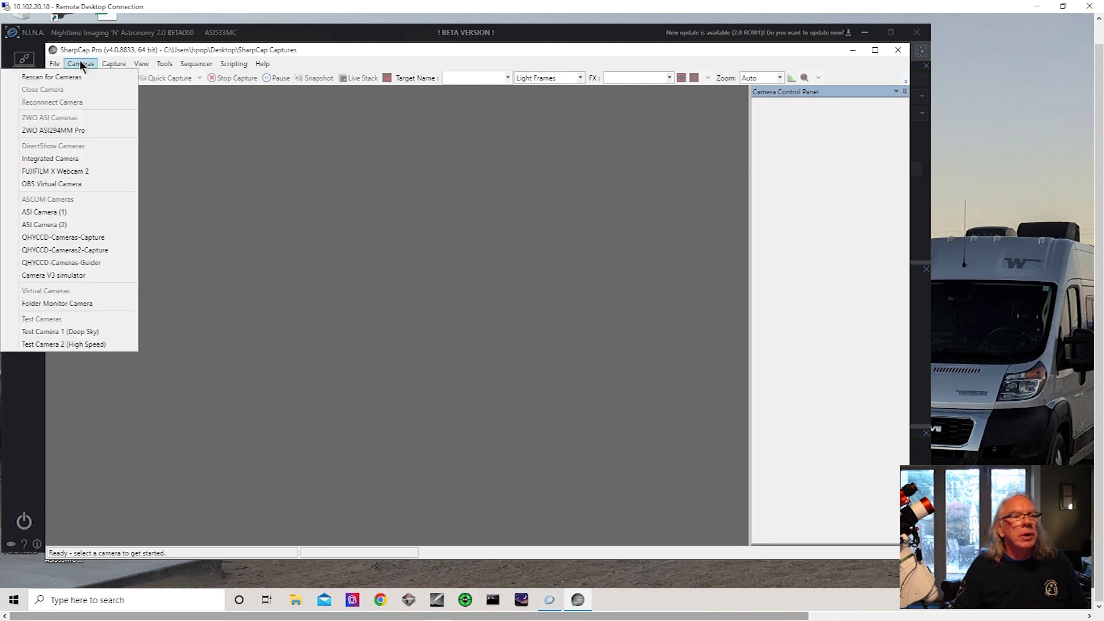
click(68, 131)
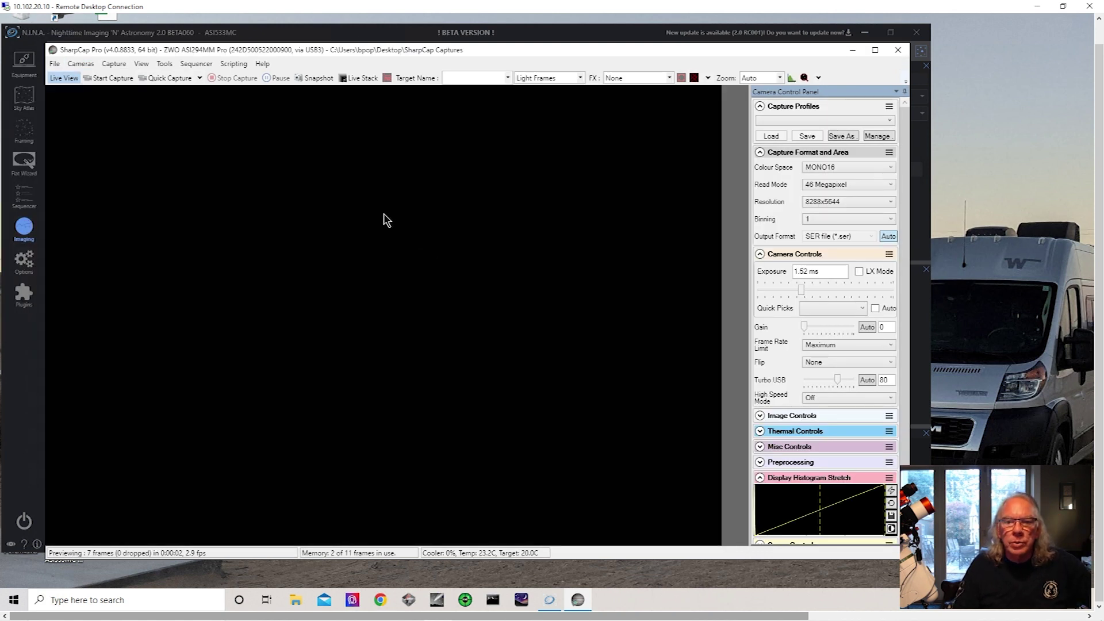
Step: Open the Sensor Analysis tool, choose the MONO16 colour space, and enable skipping of binning measurements
click(164, 65)
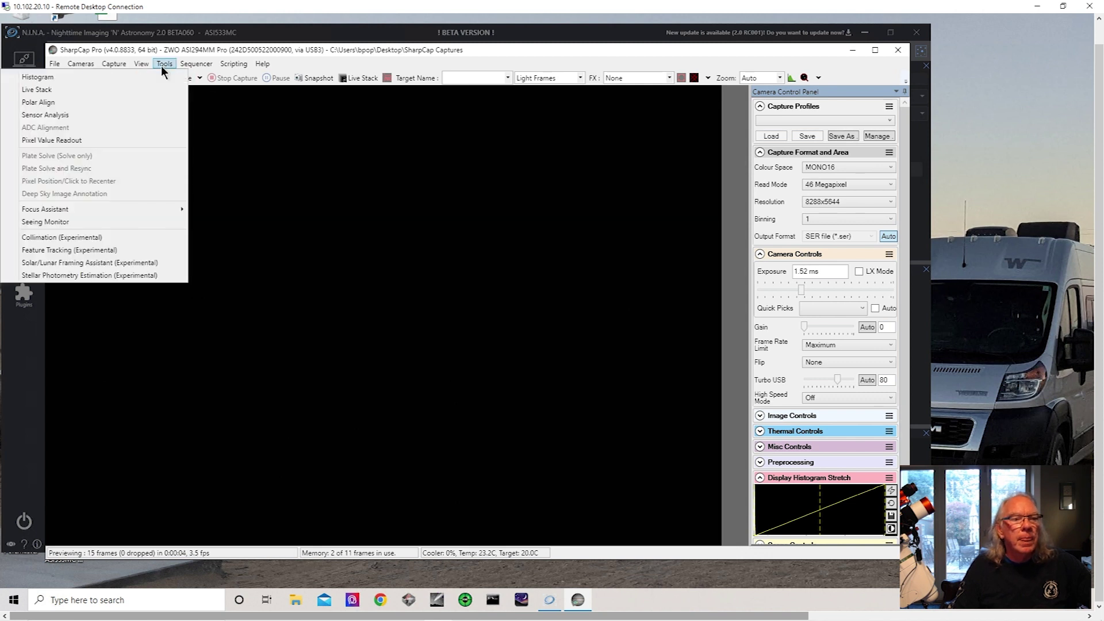
click(90, 120)
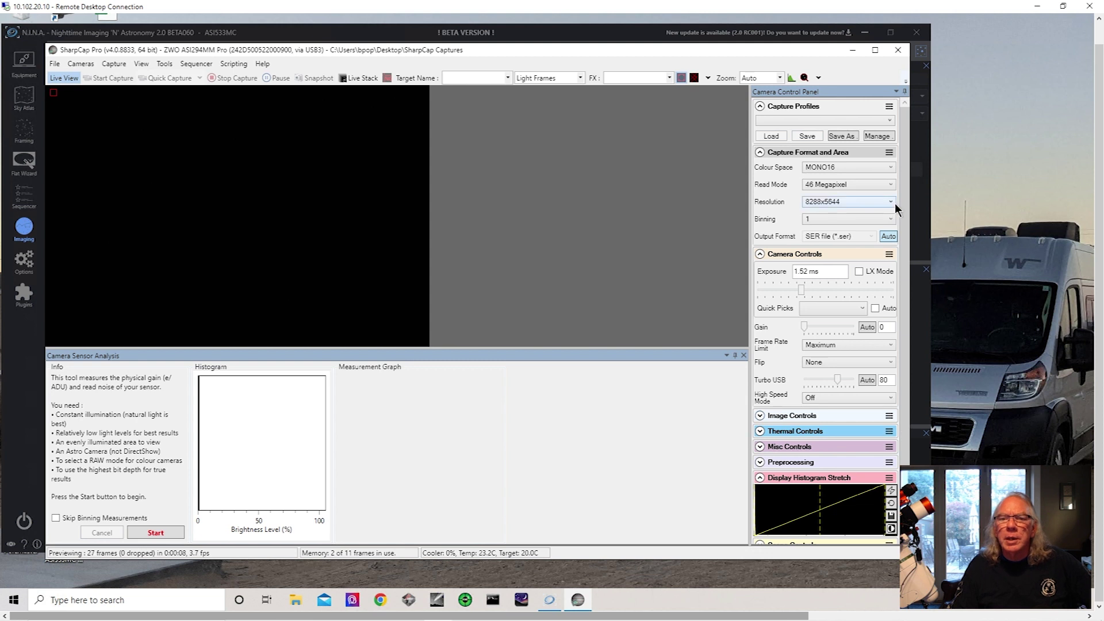
click(891, 167)
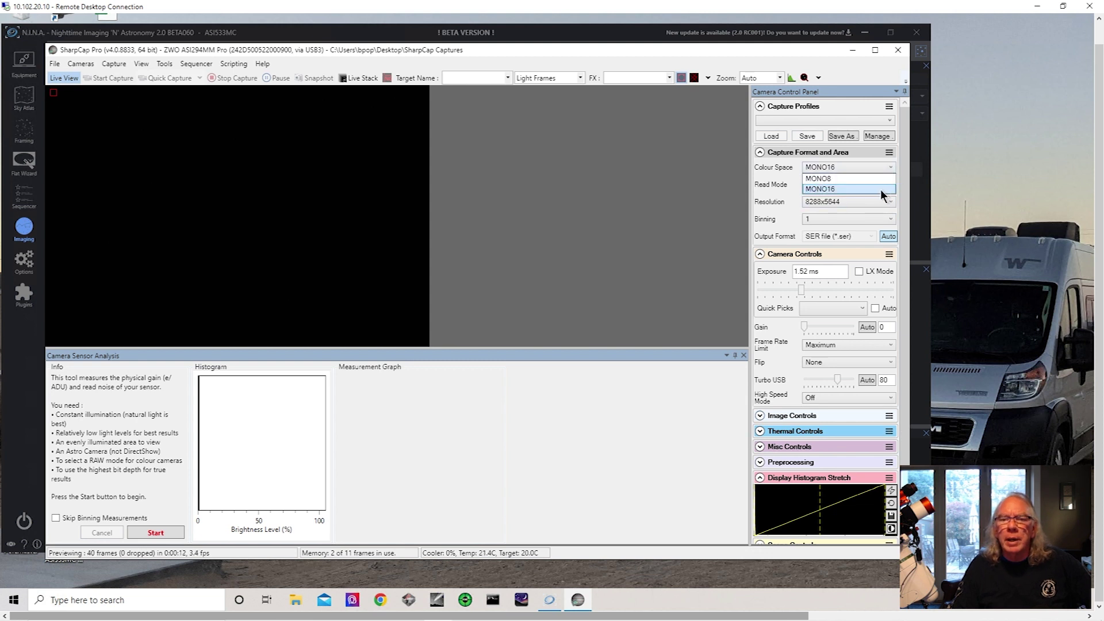
click(844, 189)
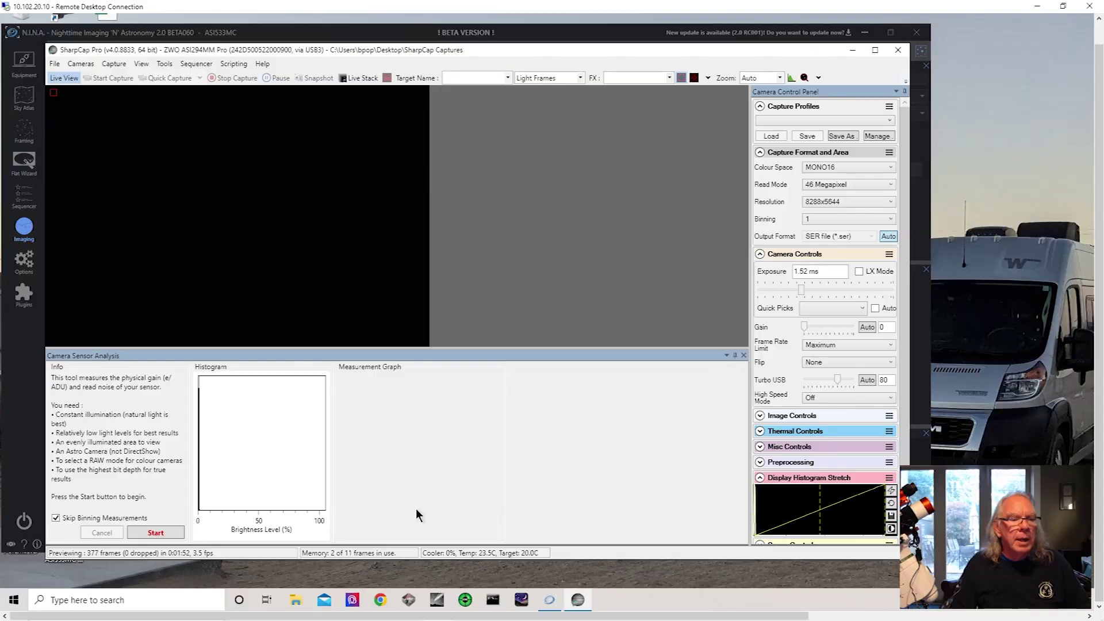
Step: Run the sensor analysis through its uniform-brightness, covered-sensor dark and uncovered-sensor gain measurements until results are produced
click(160, 533)
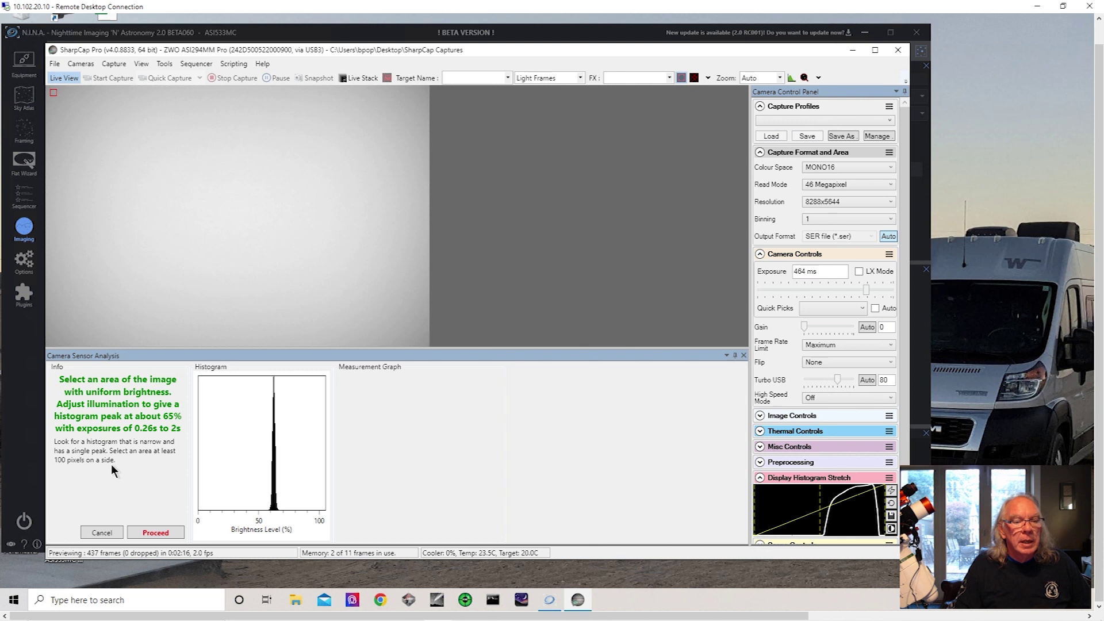
click(154, 532)
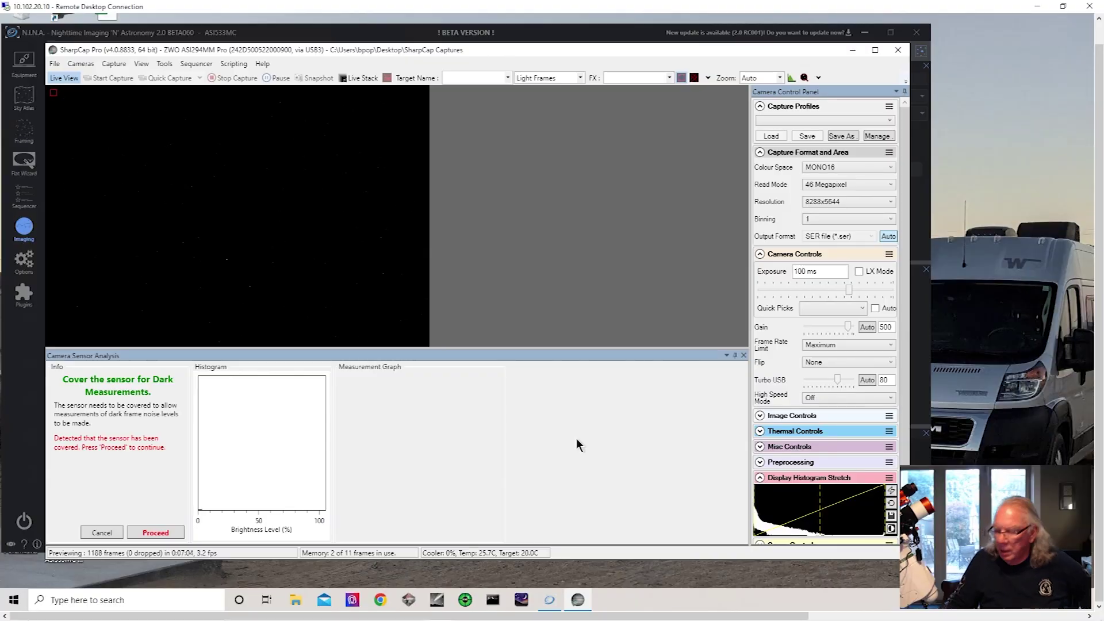
click(155, 533)
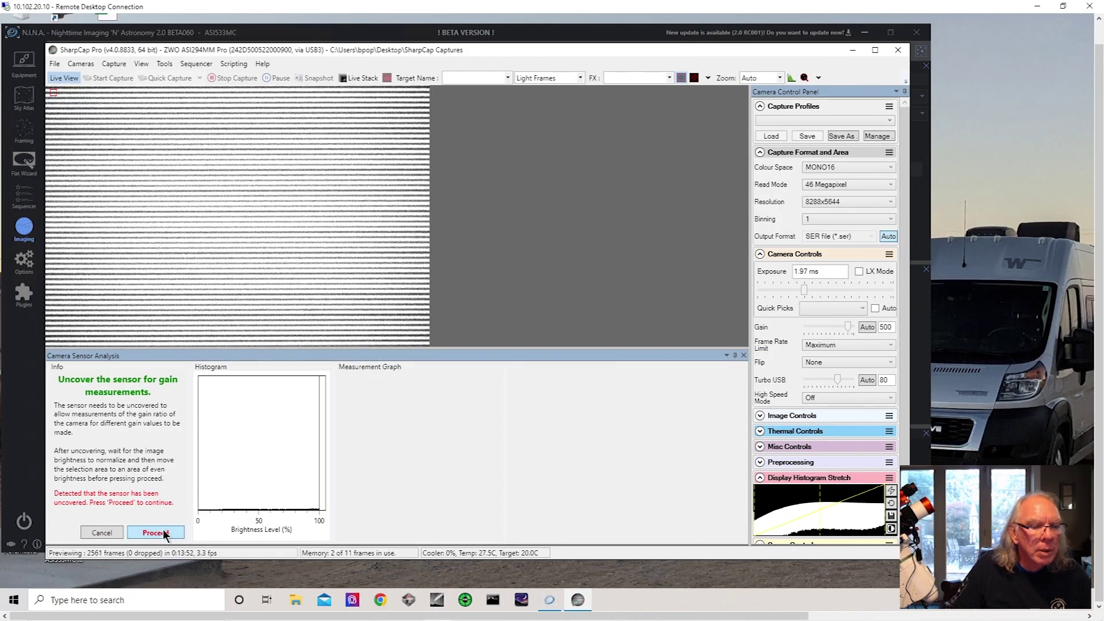
click(155, 532)
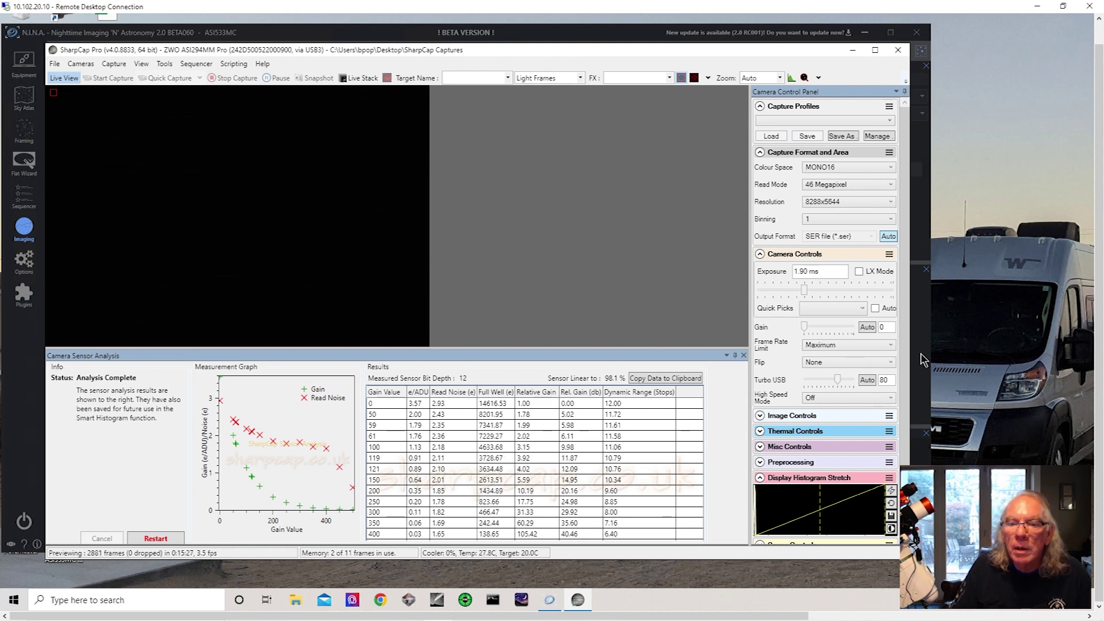
scroll(896, 390, down, 1)
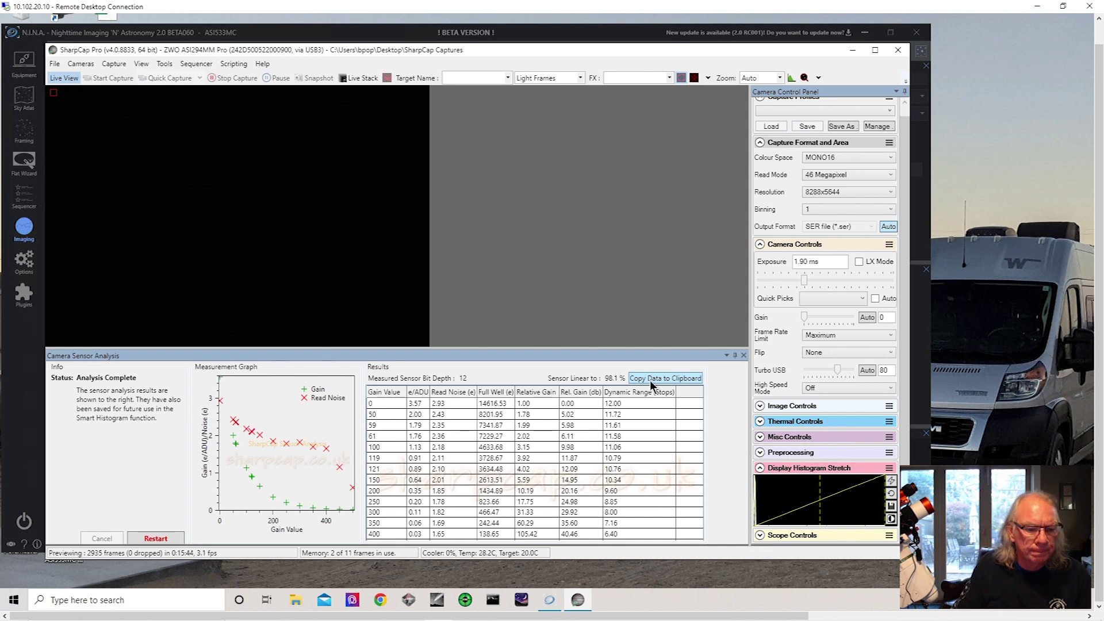
Step: In File Explorer, browse to C:\Program Files\SharpCap 4.0 (64 bit)\SensorLibrary and look through the camera sensor files
click(297, 601)
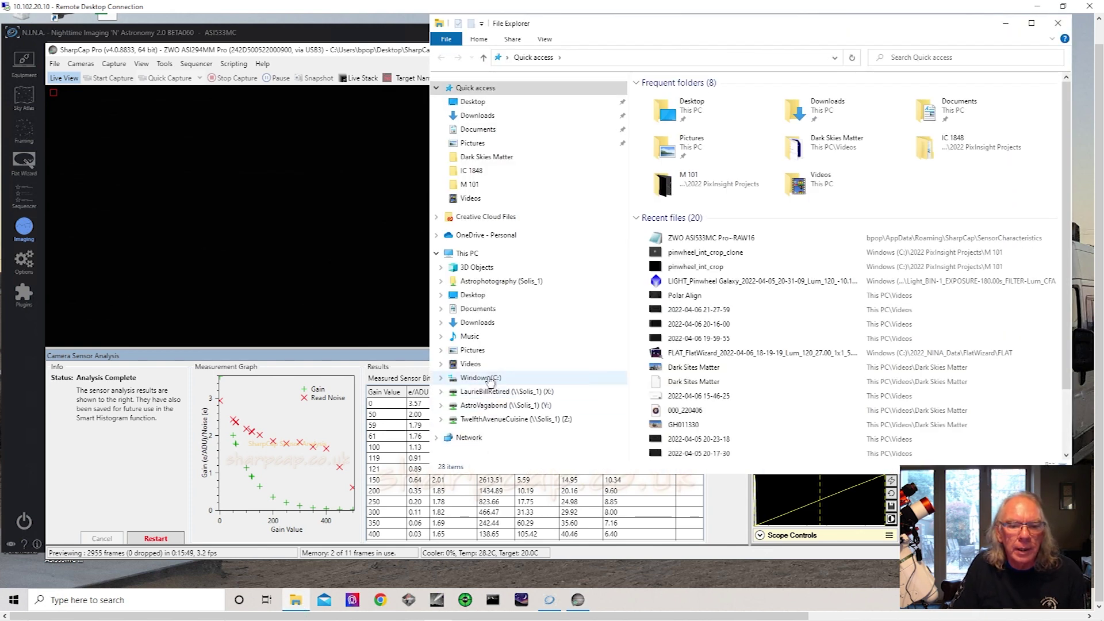
click(489, 379)
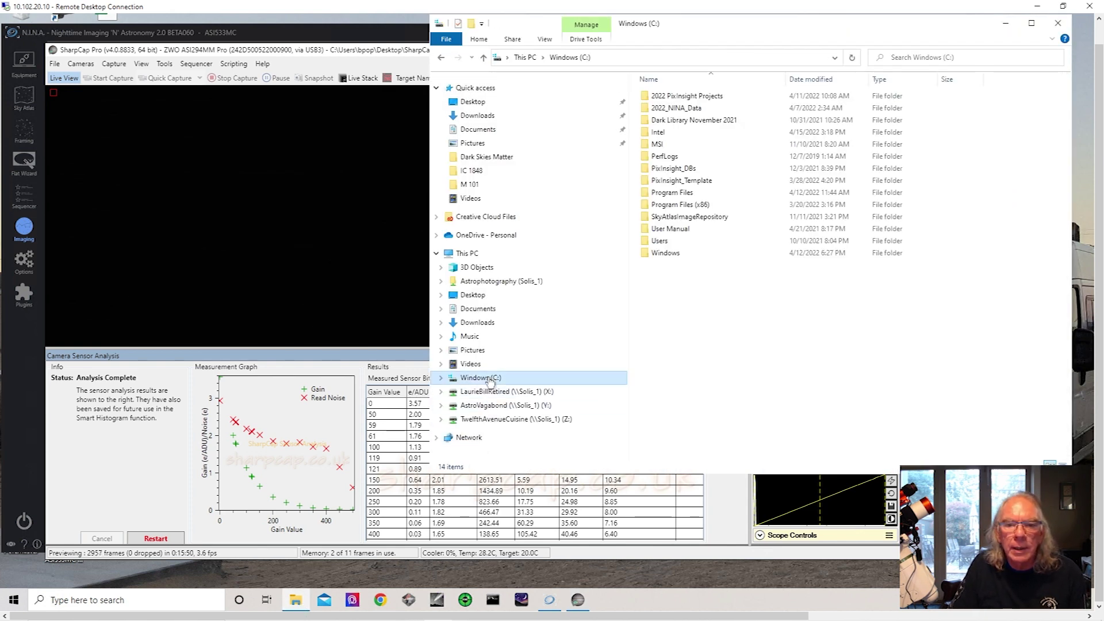
double_click(676, 195)
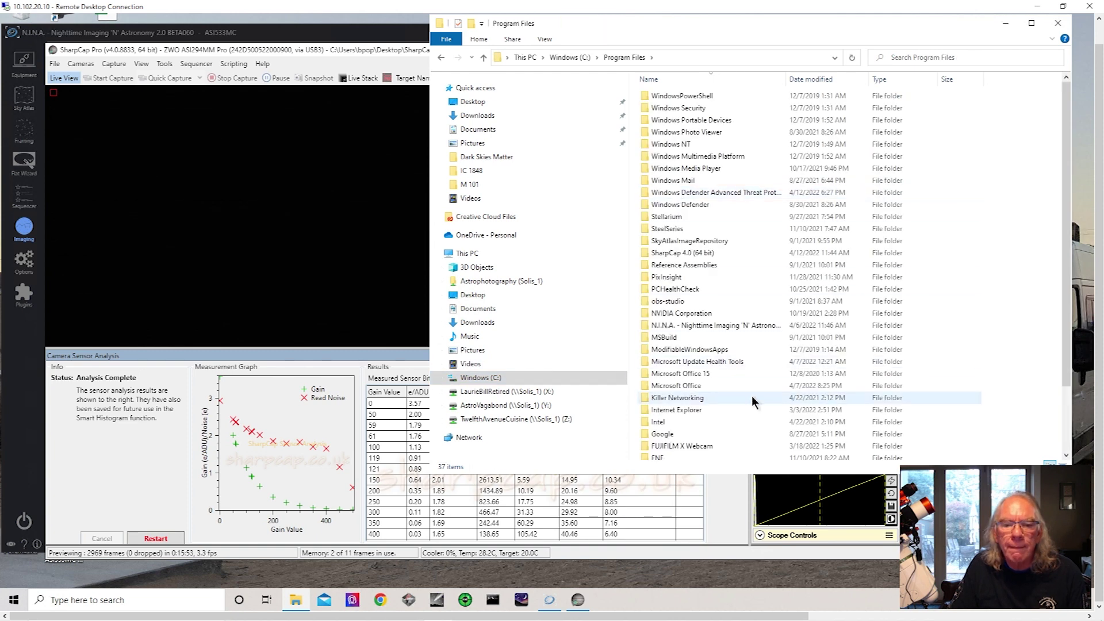
scroll(751, 395, down, 1)
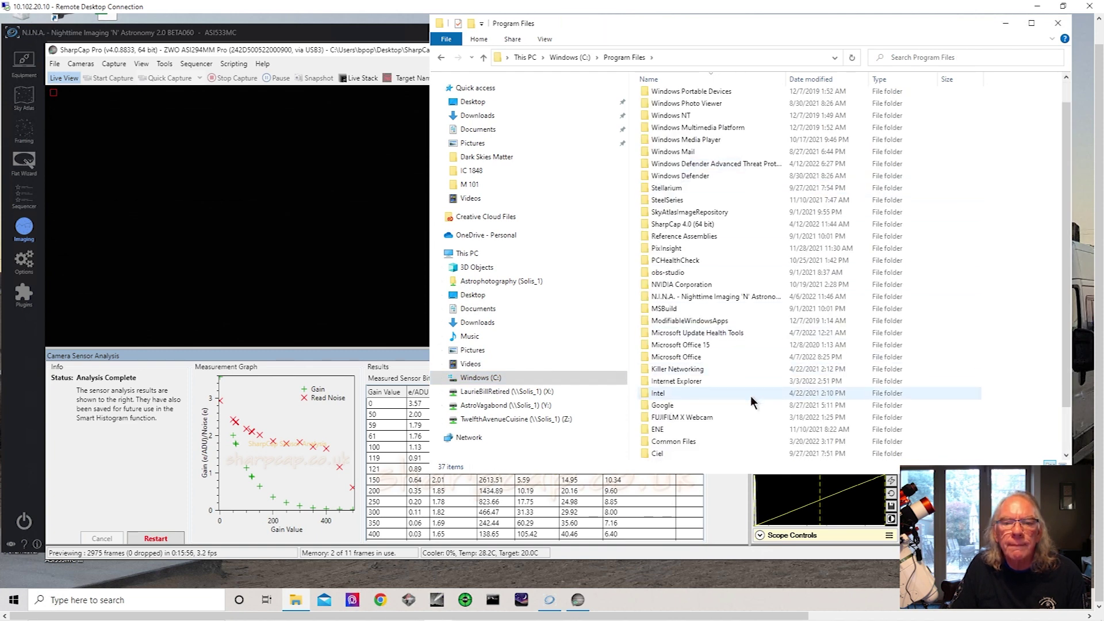
scroll(750, 395, up, 1)
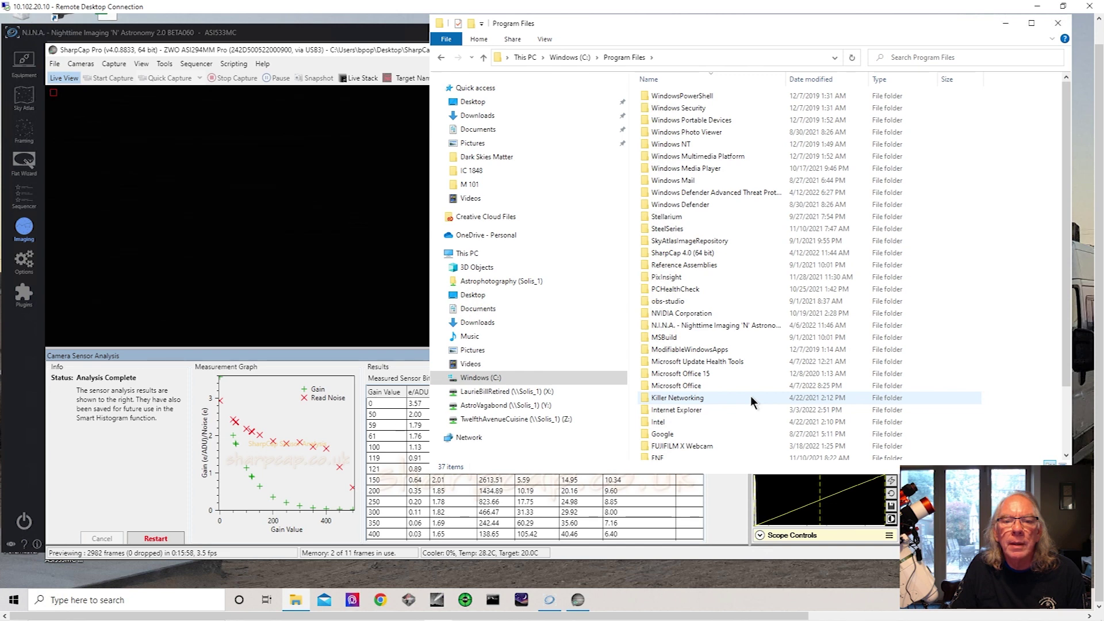
double_click(682, 253)
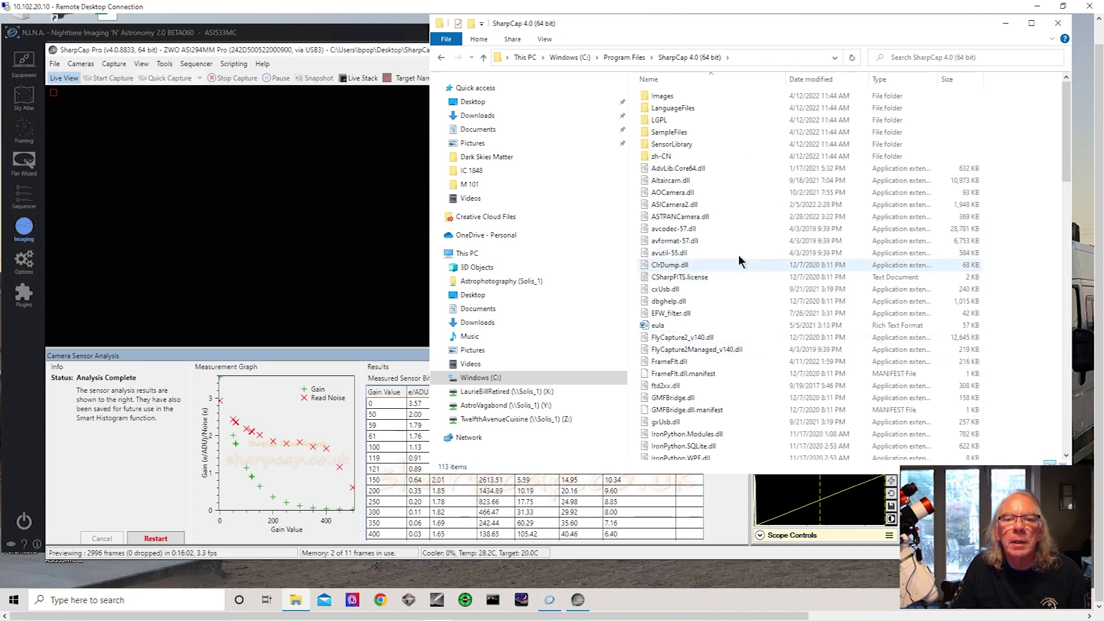
double_click(648, 146)
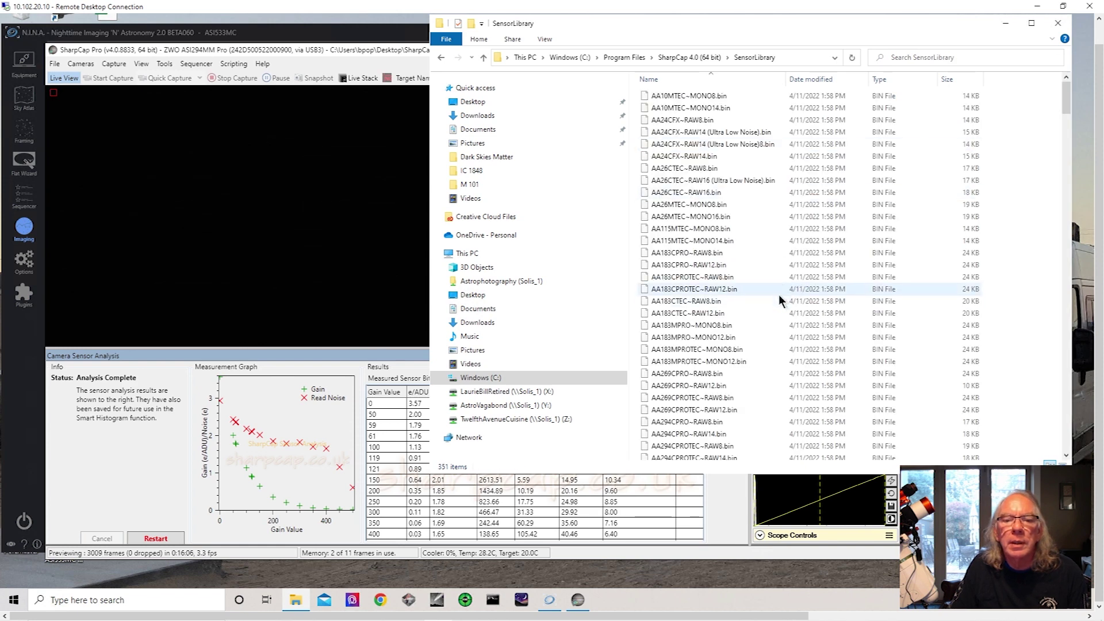
scroll(778, 299, down, 12)
scroll(778, 295, down, 20)
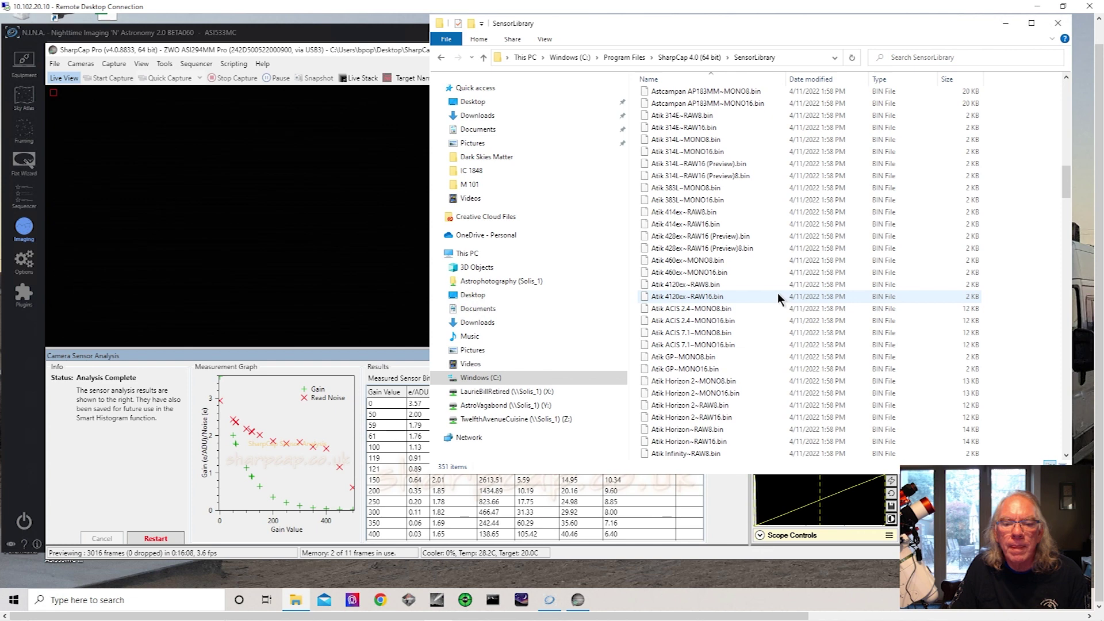
scroll(776, 295, down, 15)
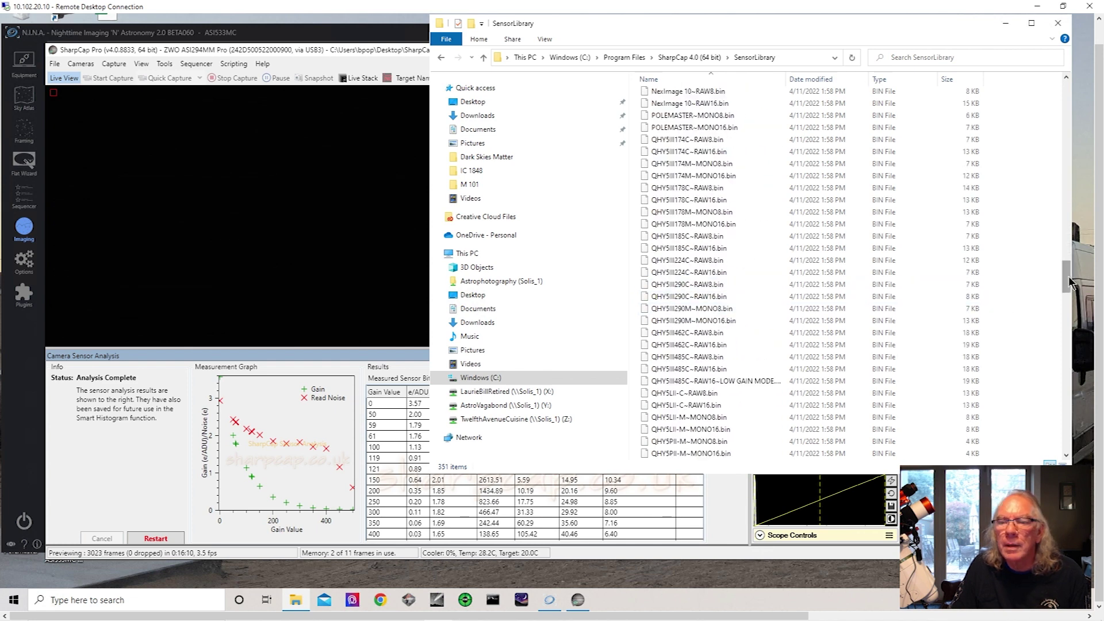
scroll(1064, 275, down, 20)
scroll(977, 271, up, 20)
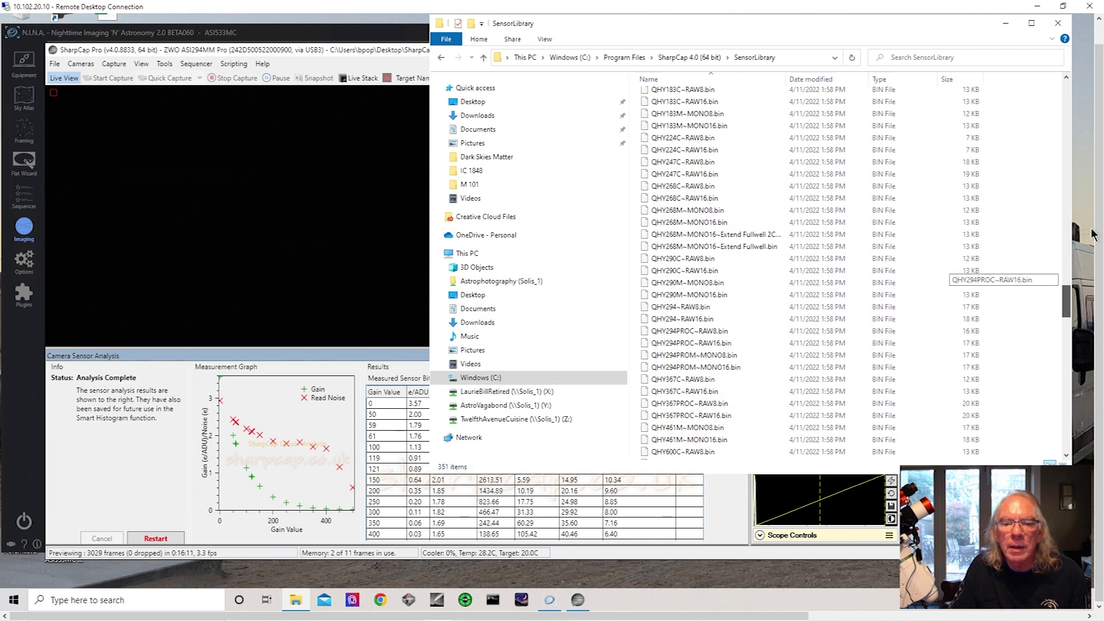
Step: Check the SharpCap sensor analysis folder path in N.I.N.A.'s Optimal Exposure Calculator, and return to File Explorer
click(323, 26)
click(326, 40)
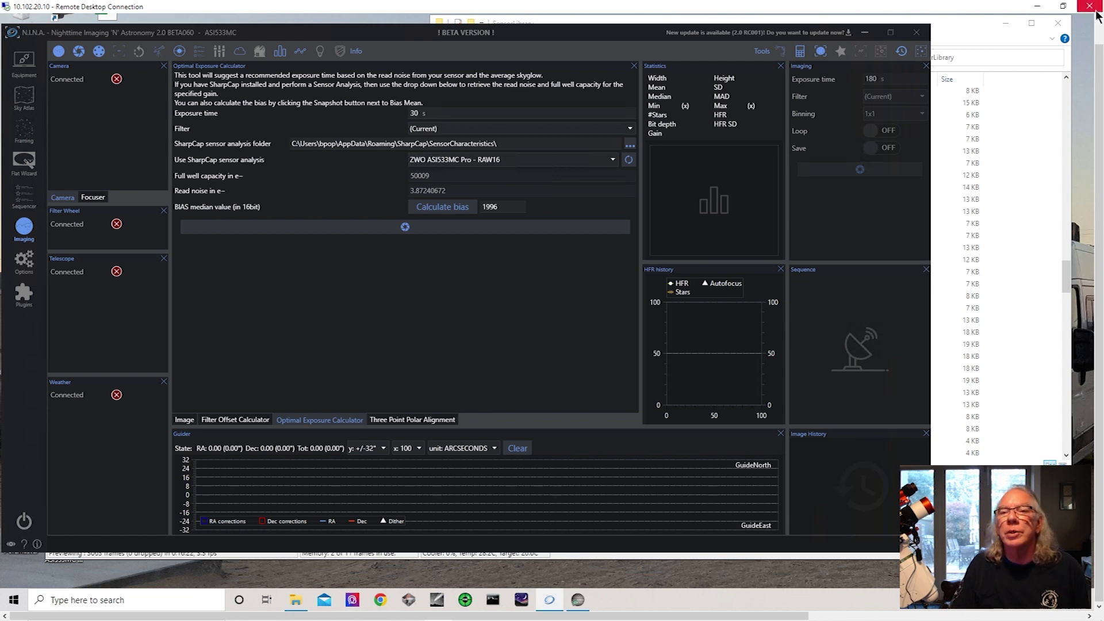
click(973, 36)
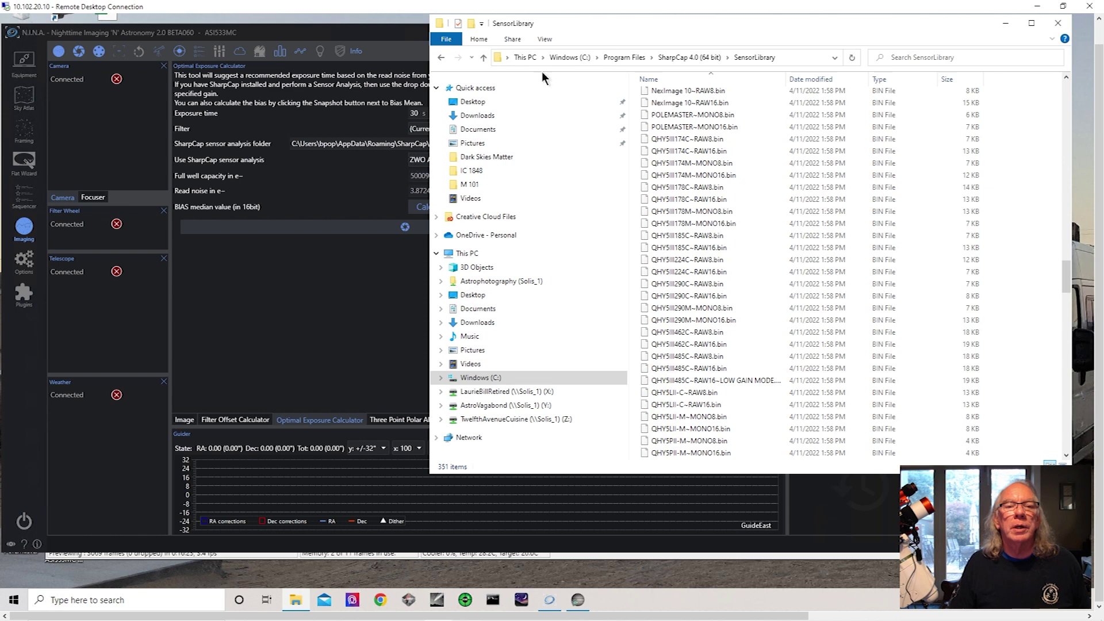
Step: In File Explorer, leave the SensorLibrary folder for This PC and go to the %AppData% location
click(564, 58)
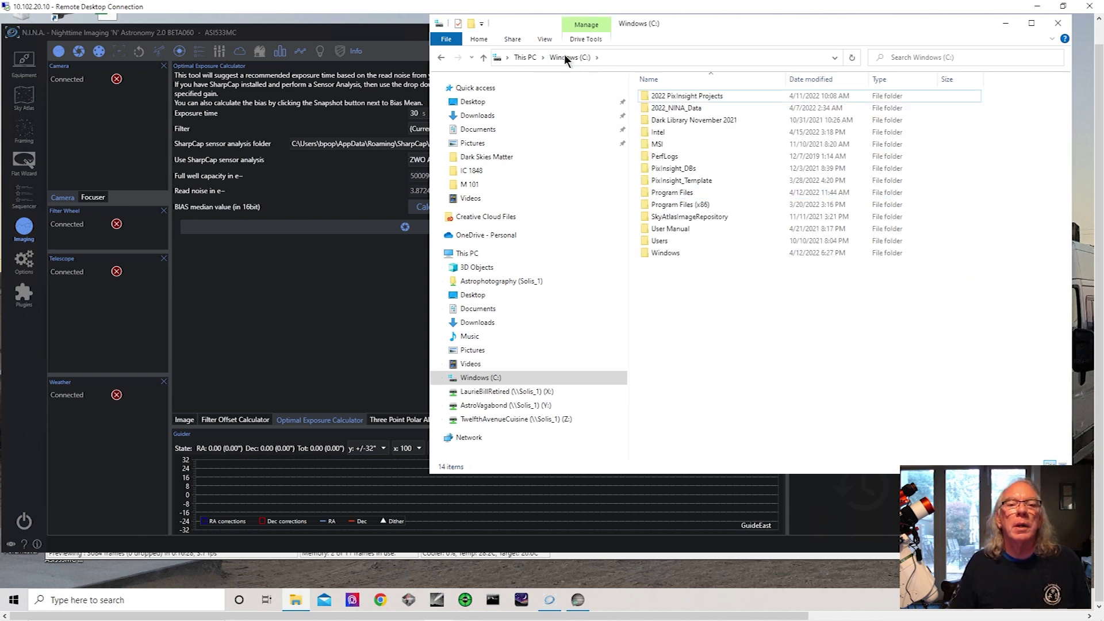
click(519, 57)
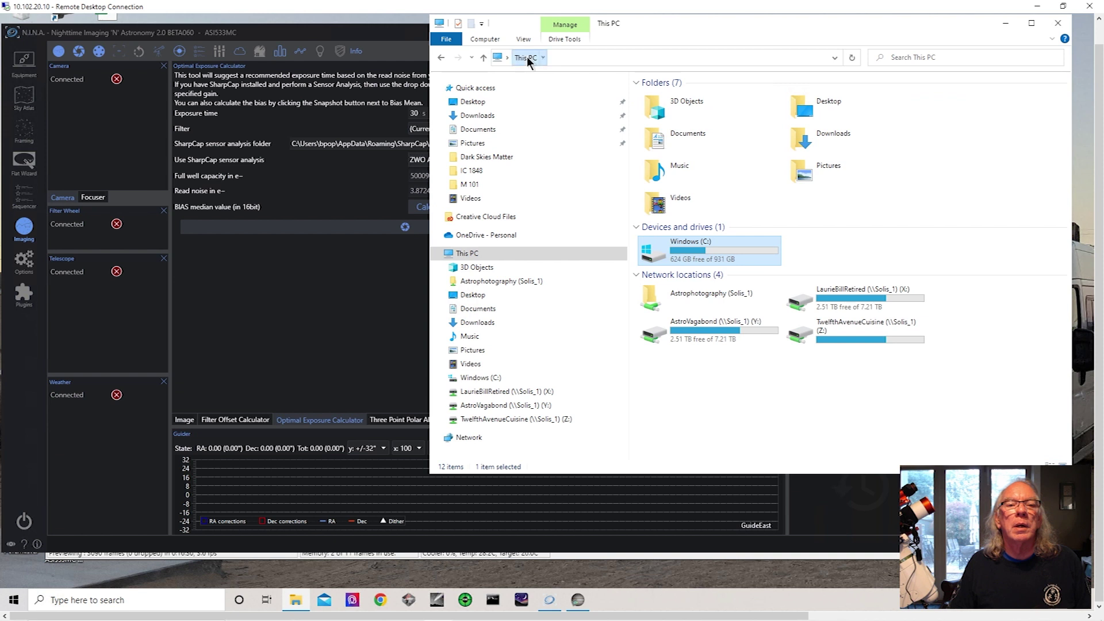
click(527, 57)
click(565, 56)
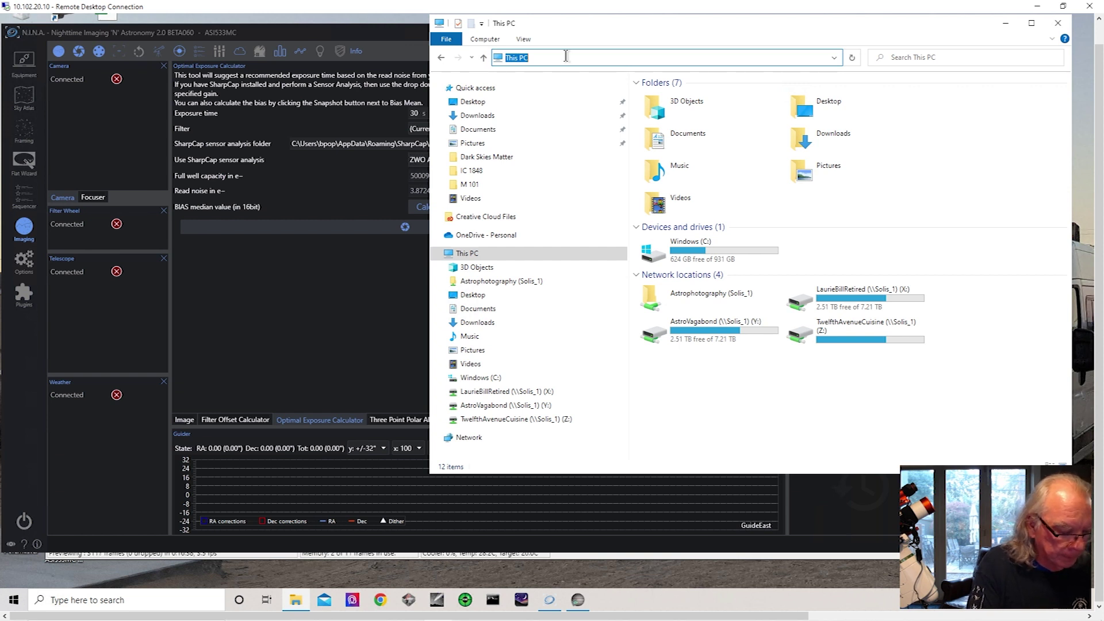
text(%)
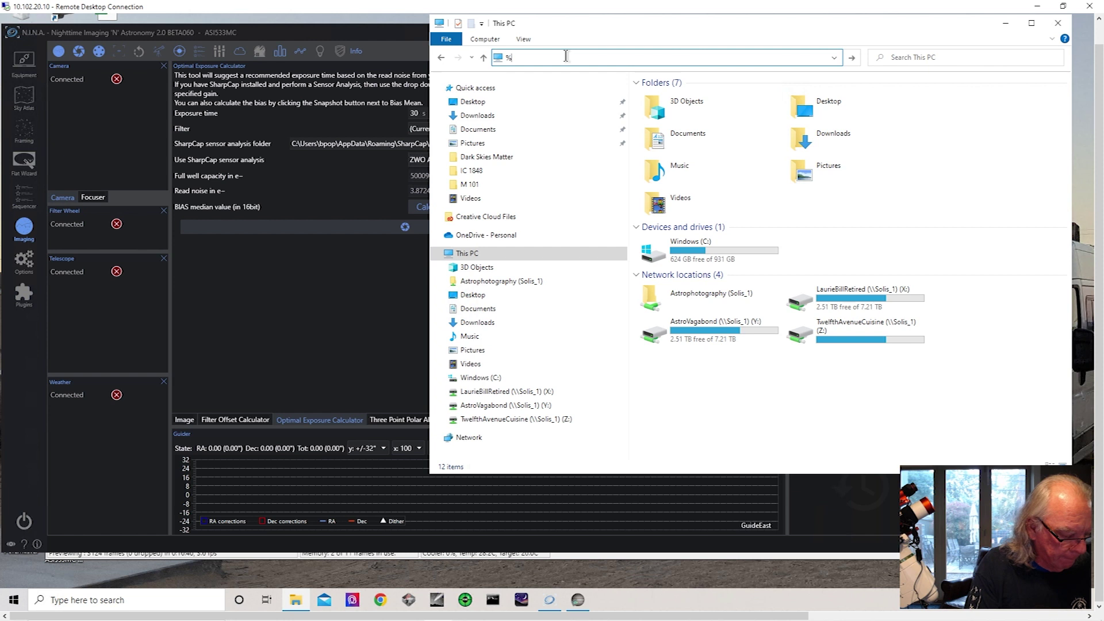
text(App)
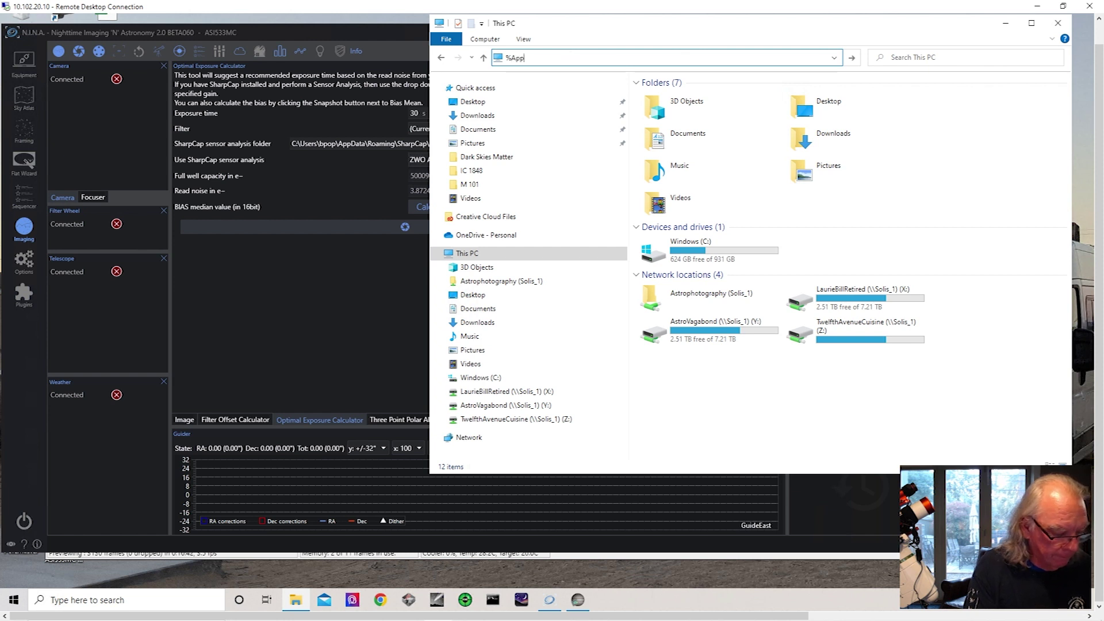
text(Dat)
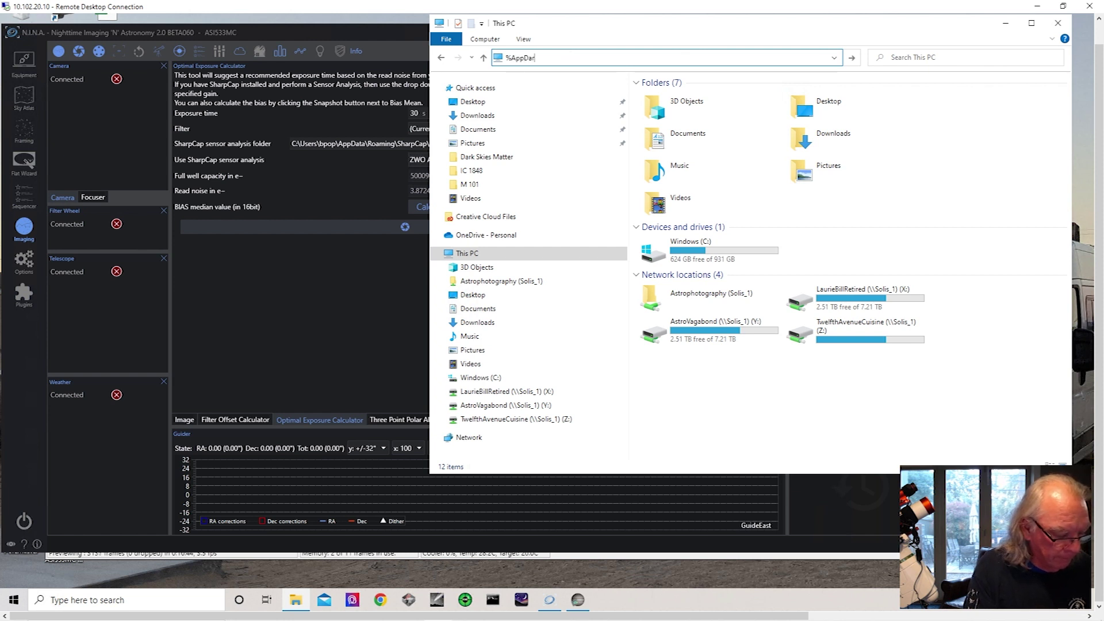
text(a%)
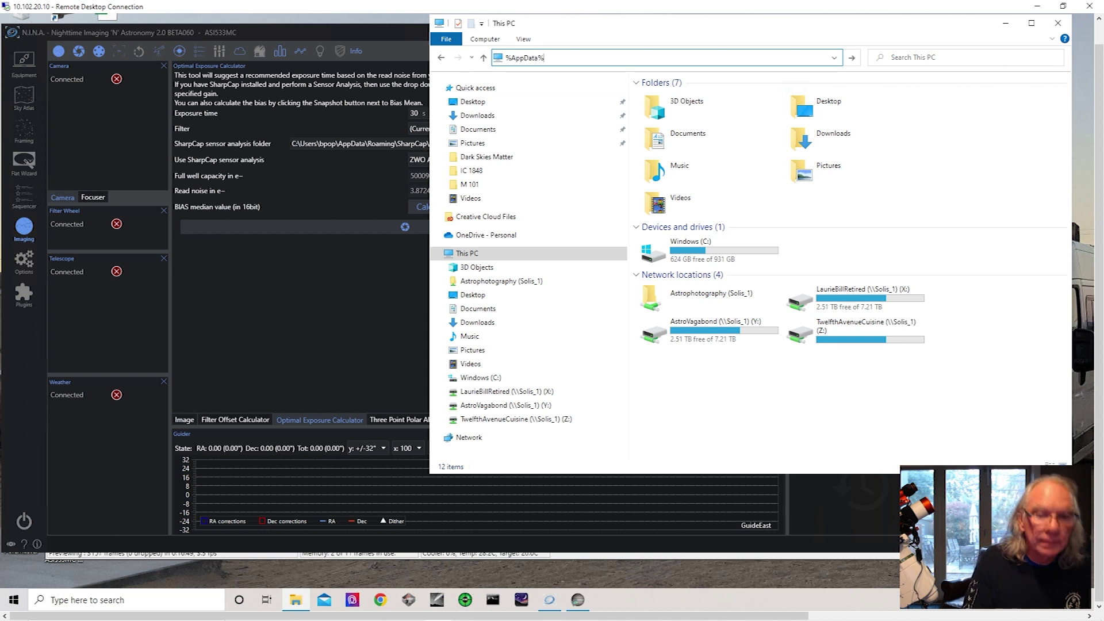
key(Return)
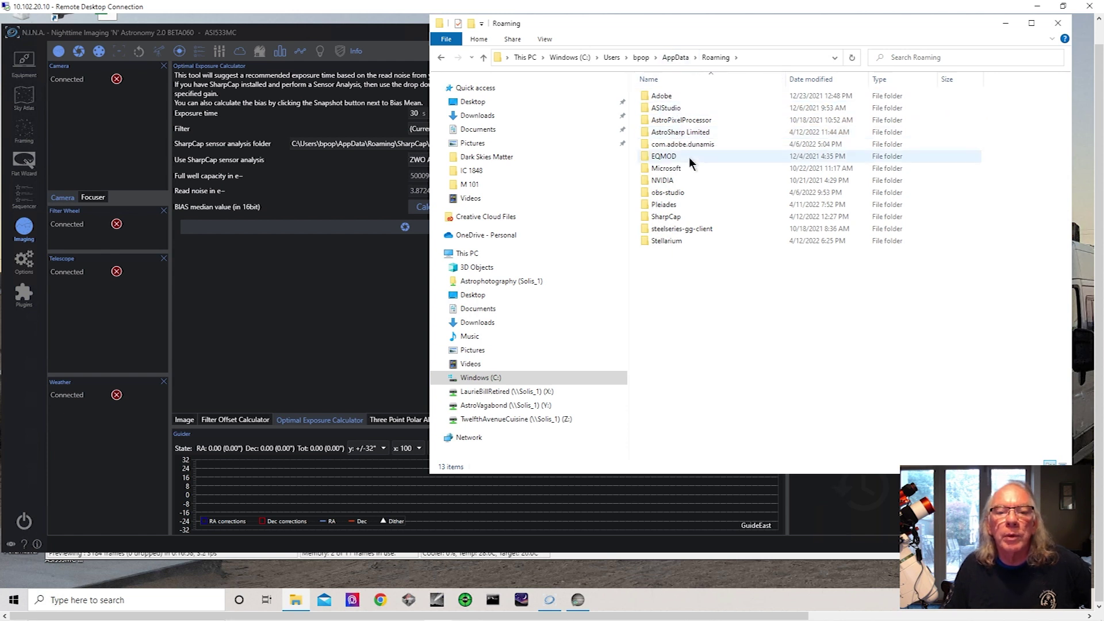
Step: Open the SensorCharacteristics folder inside the SharpCap roaming folder and move the window clear for viewing
drag(740, 23, 799, 30)
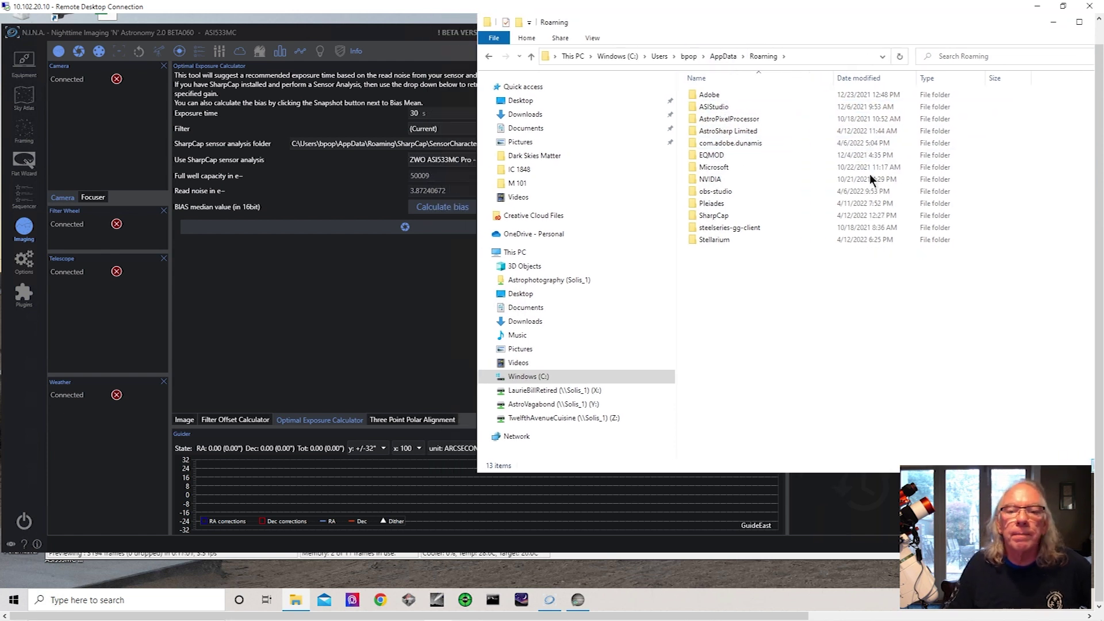
double_click(736, 215)
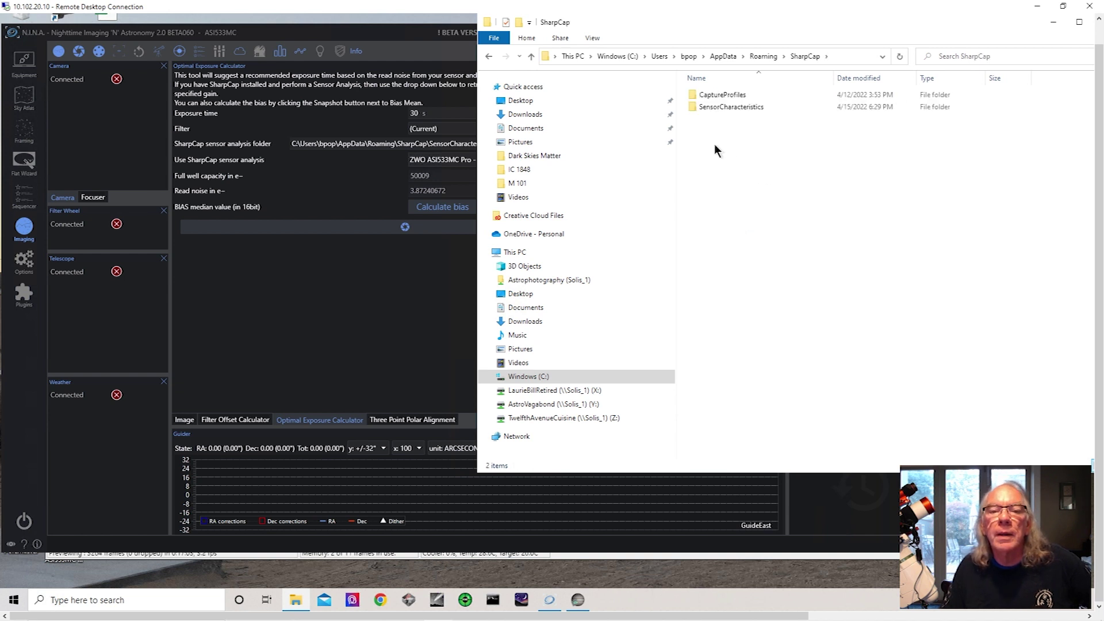
double_click(725, 106)
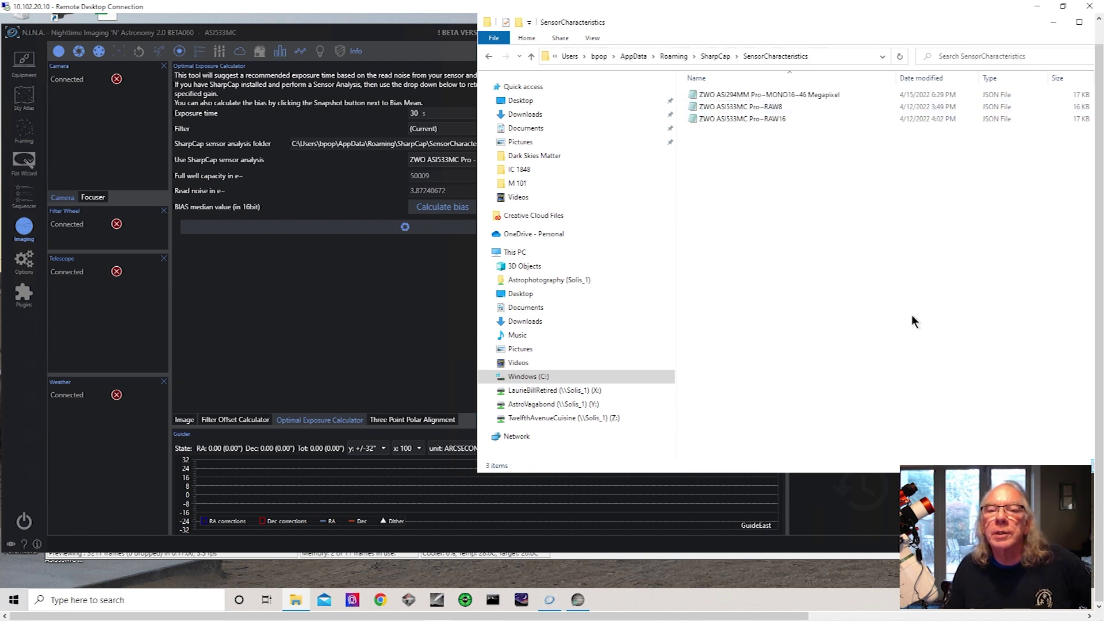
drag(969, 28, 723, 77)
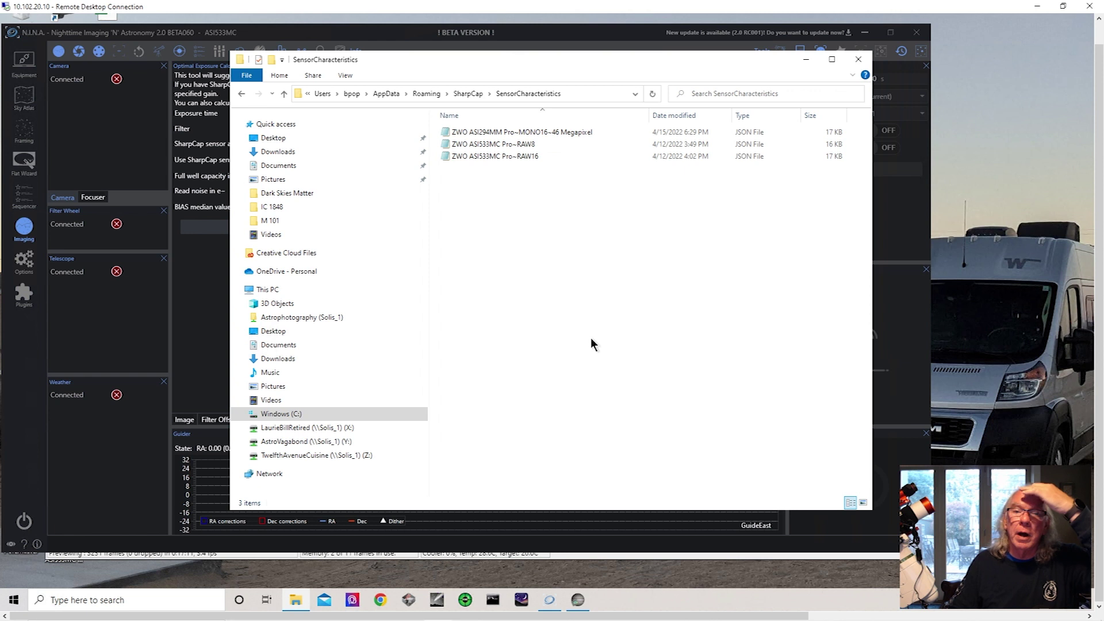
Step: Open the ZWO ASI294MM Pro~MONO16~46 Megapixel JSON file, examine its offset, gain and read noise entries, and close it
double_click(569, 136)
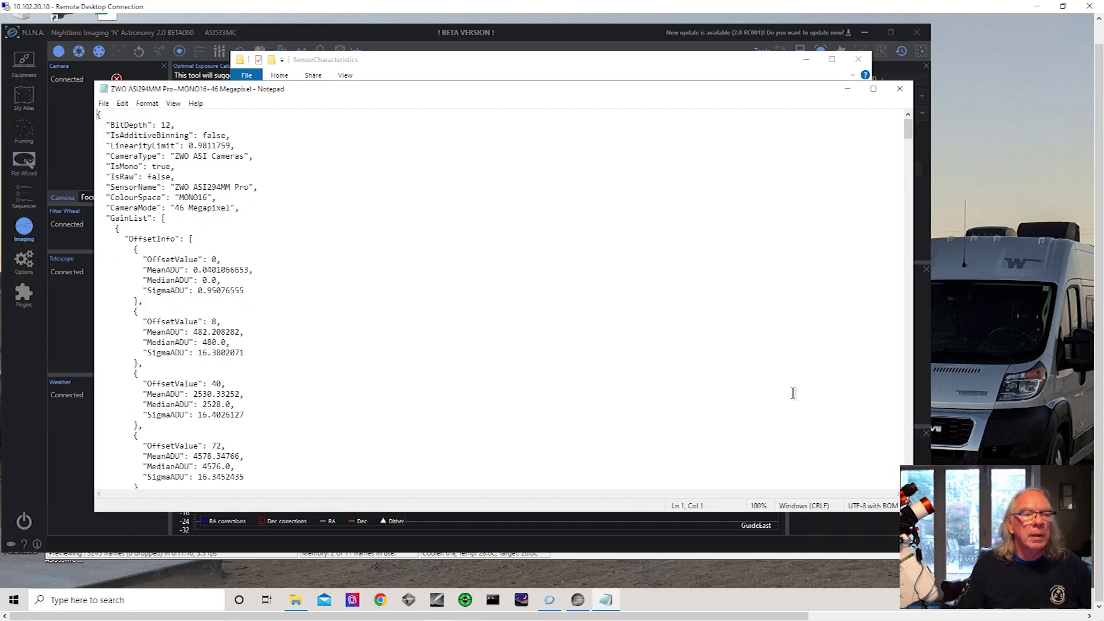
scroll(792, 372, down, 2)
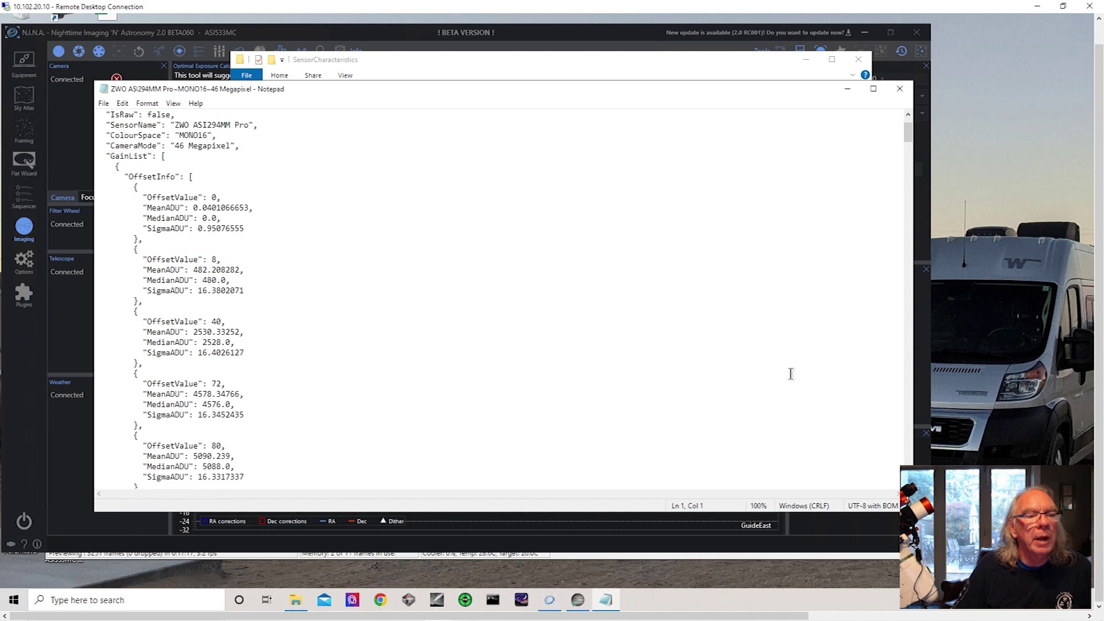
scroll(790, 374, down, 4)
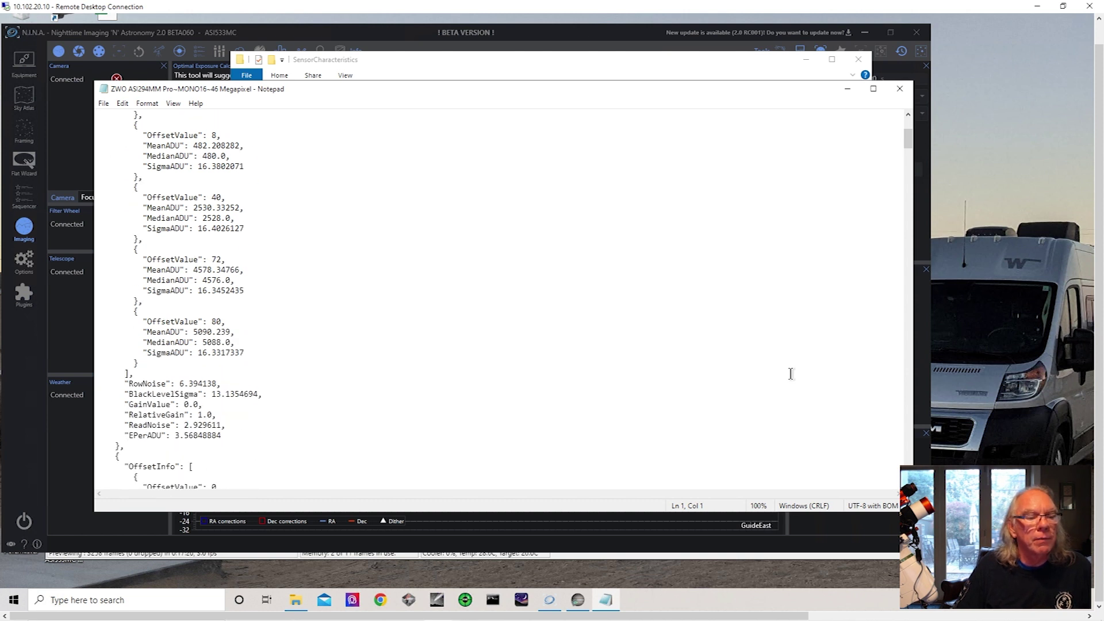
scroll(790, 374, down, 4)
scroll(790, 374, down, 4)
scroll(791, 374, down, 4)
scroll(791, 374, down, 5)
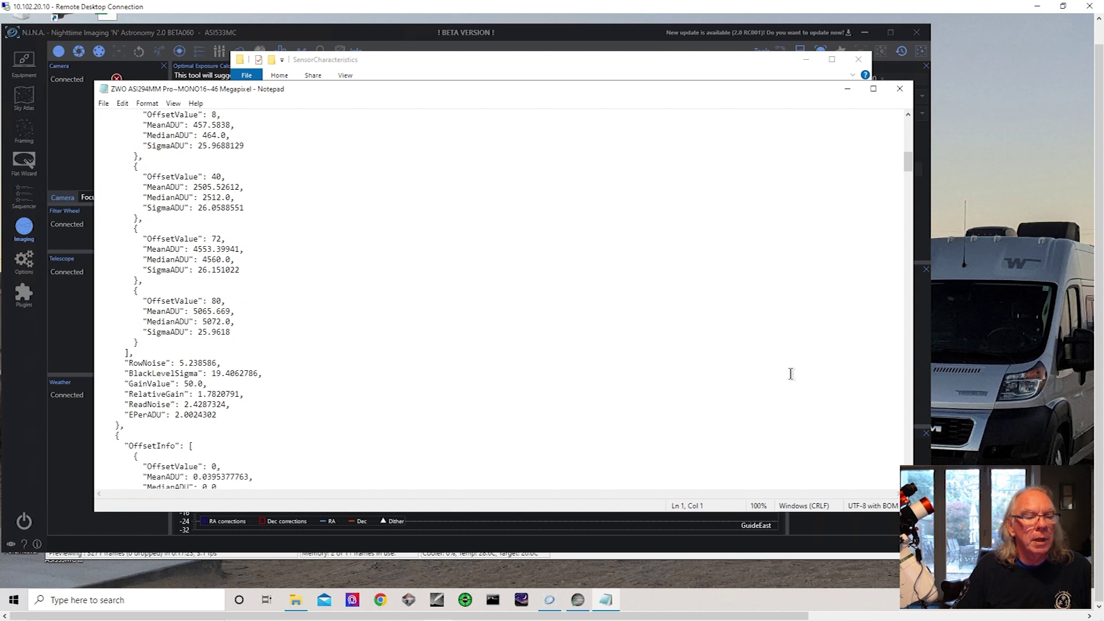
scroll(791, 373, down, 20)
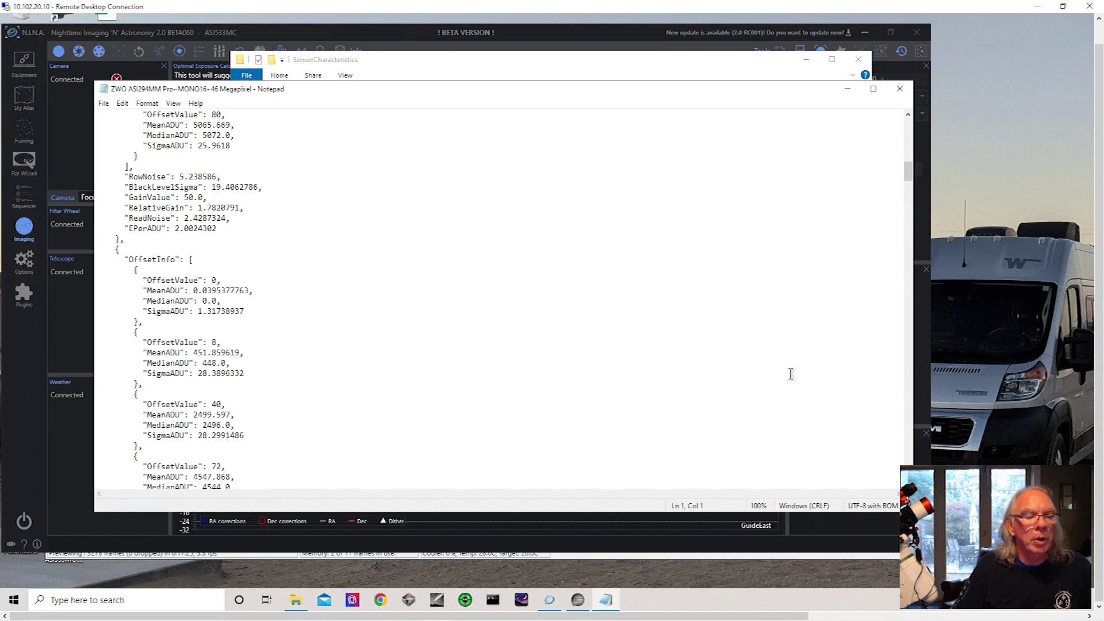
scroll(790, 374, down, 12)
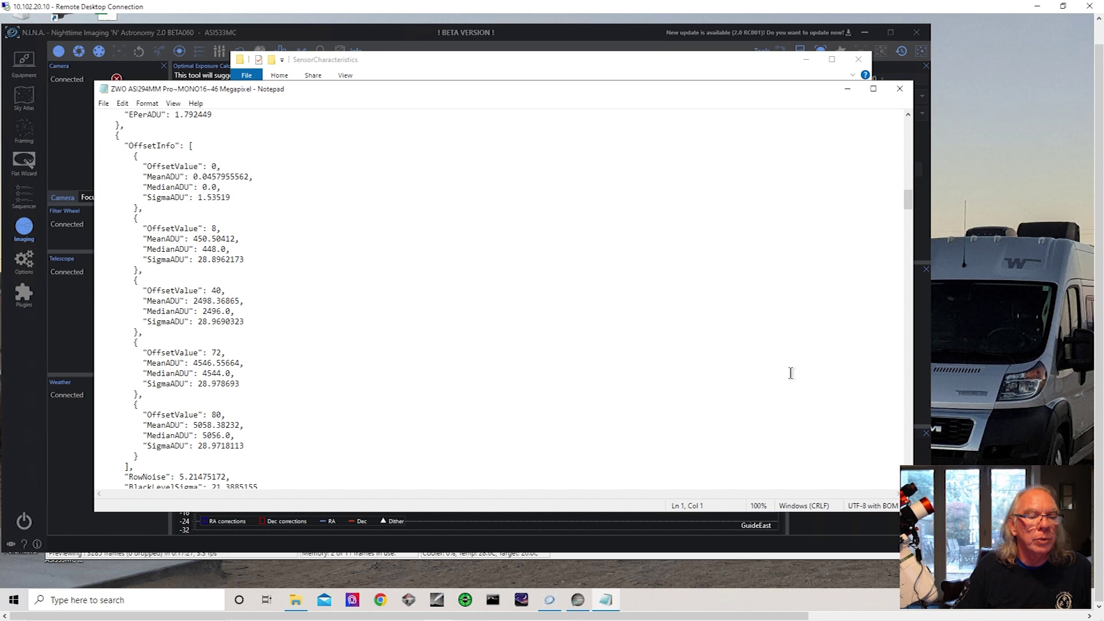
click(902, 92)
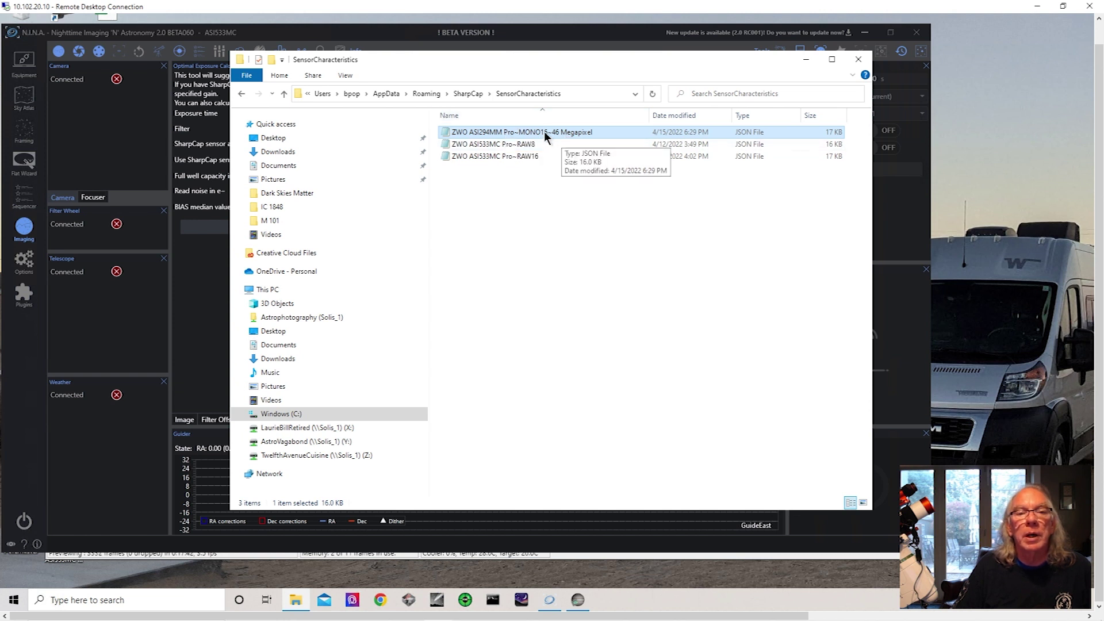
Step: Minimize File Explorer, switch to SharpCap, and set the camera's colour space to MONO8
click(805, 59)
mouse_move(550, 599)
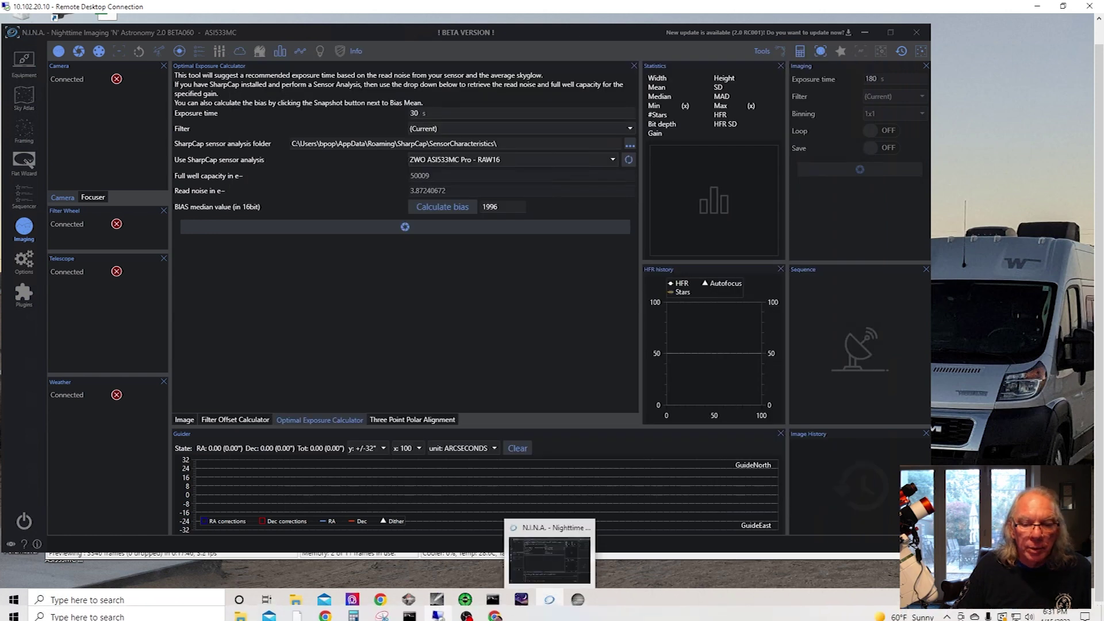
click(577, 599)
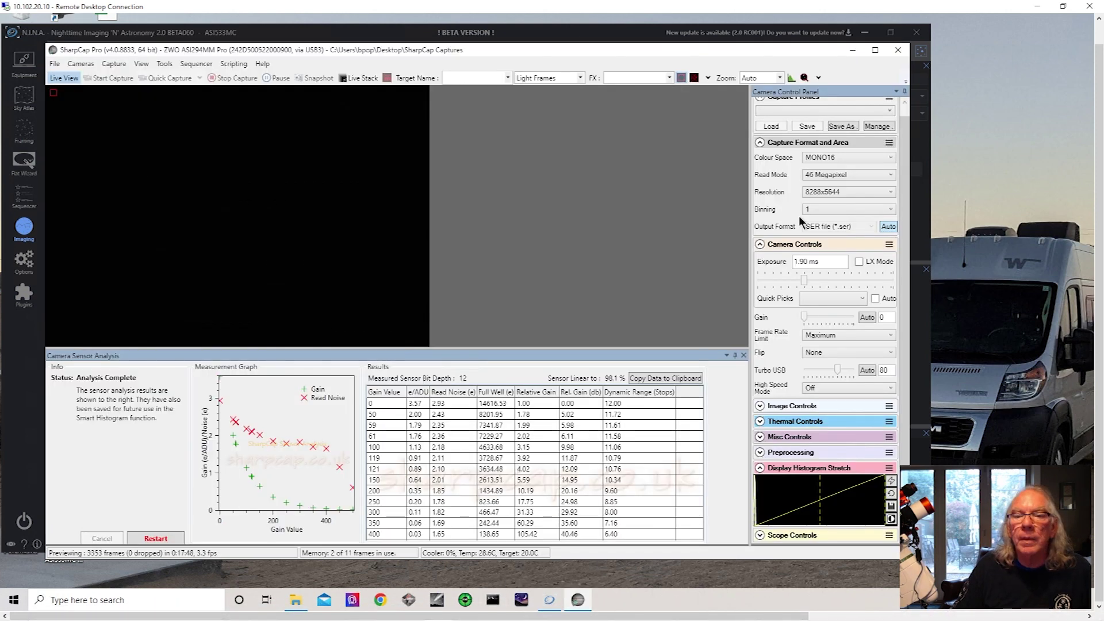
click(891, 158)
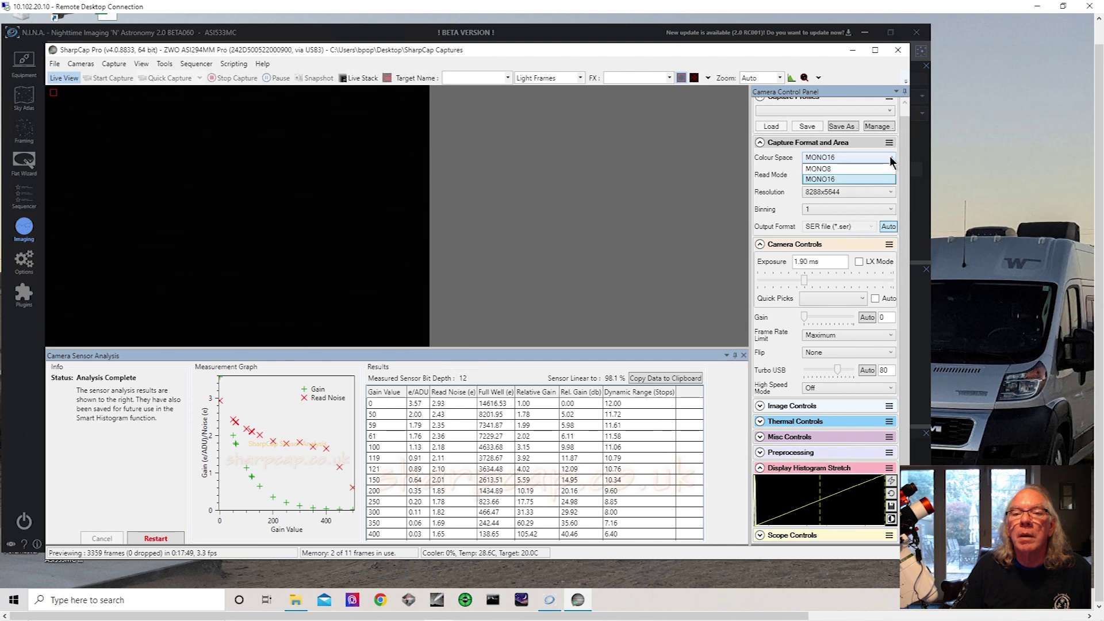
click(851, 169)
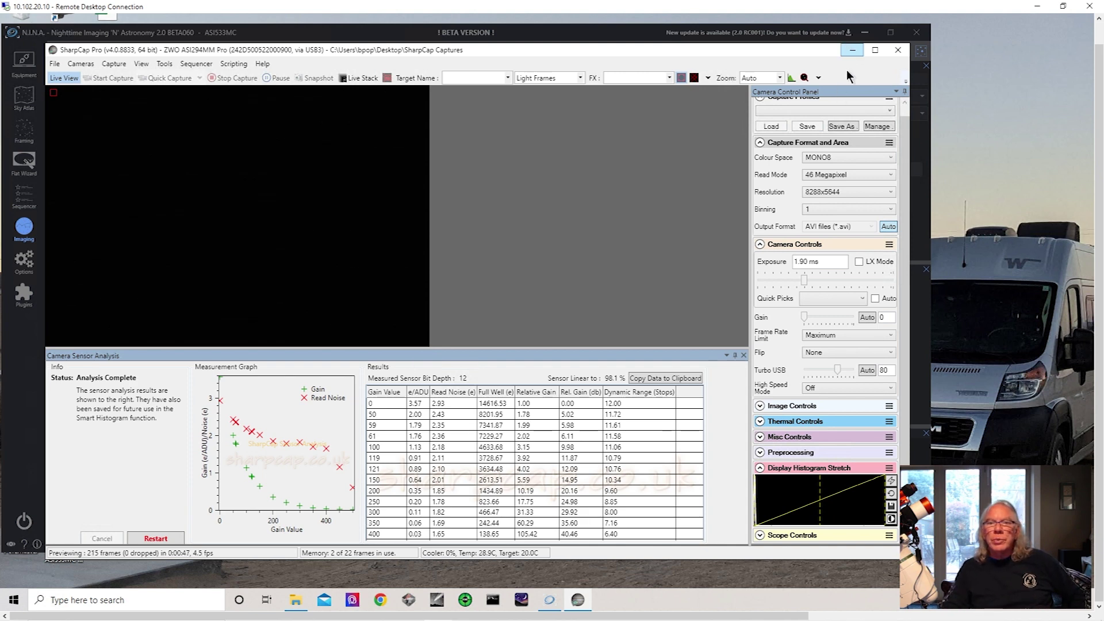
Step: Bring N.I.N.A. forward and minimize it so that SharpCap is in front on the desktop
click(585, 36)
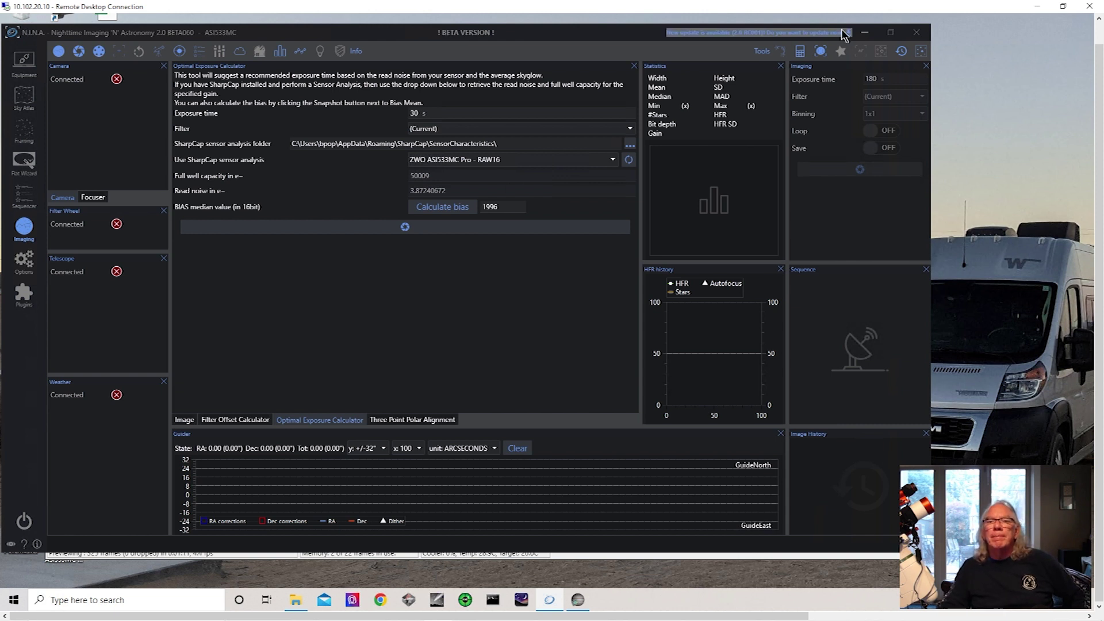
click(864, 32)
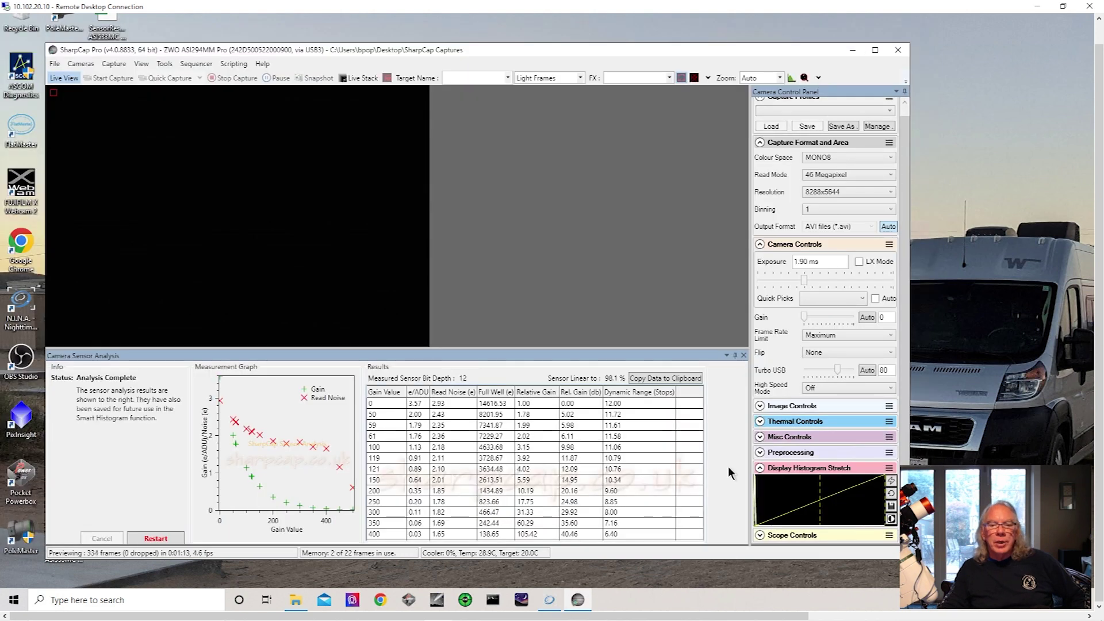